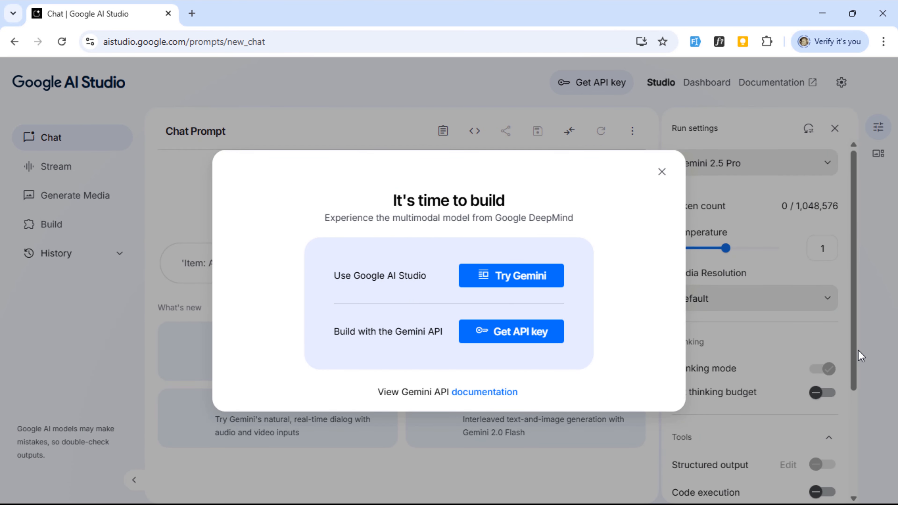
Step: Dismiss the welcome dialog, open Imagen from the media generation models, and set the image aspect ratio to 16:9
{"action": "left_click", "coordinate": [662, 172]}
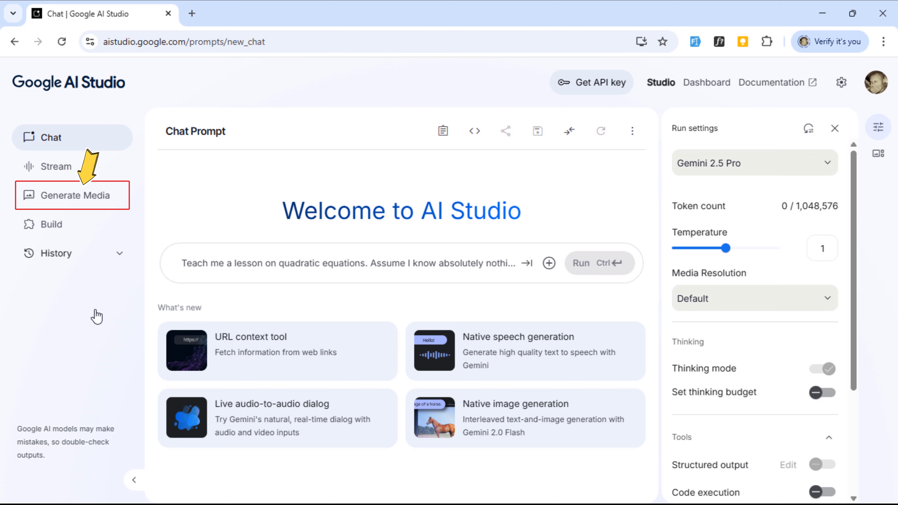
{"action": "left_click", "coordinate": [58, 198]}
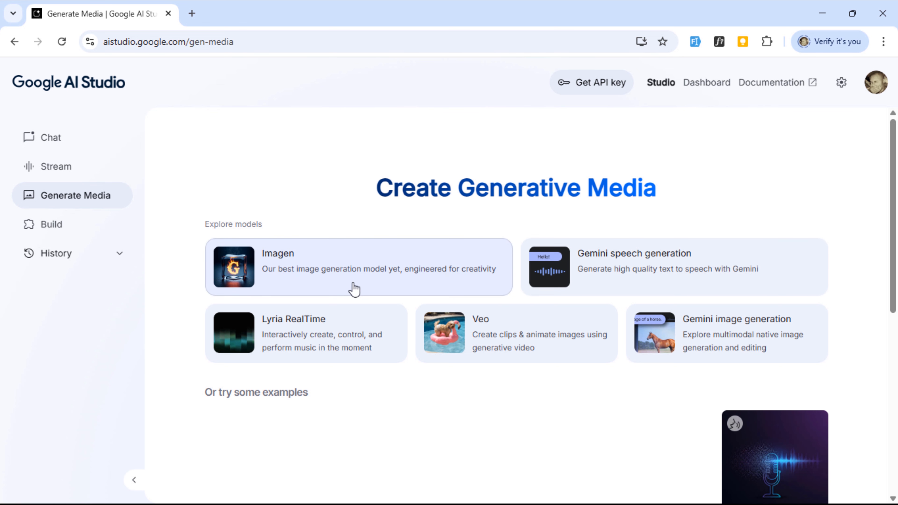
{"action": "left_click", "coordinate": [363, 281]}
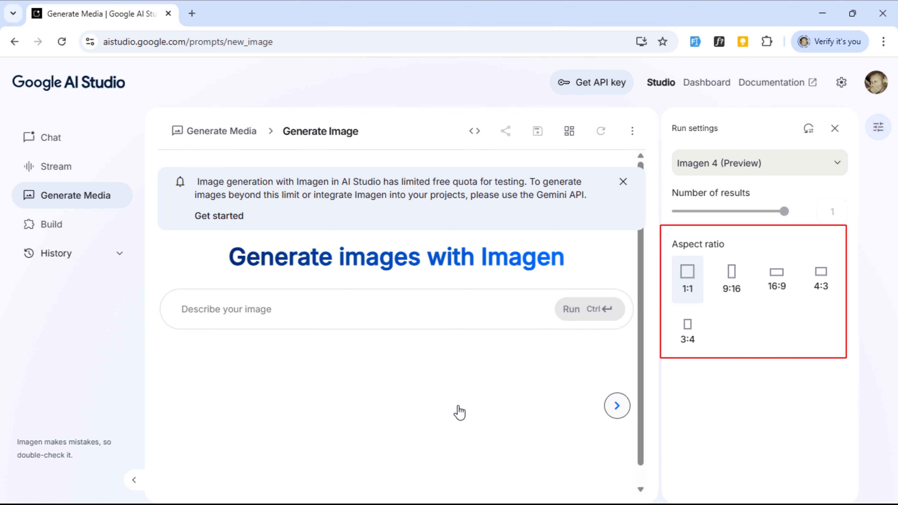
{"action": "left_click", "coordinate": [781, 300]}
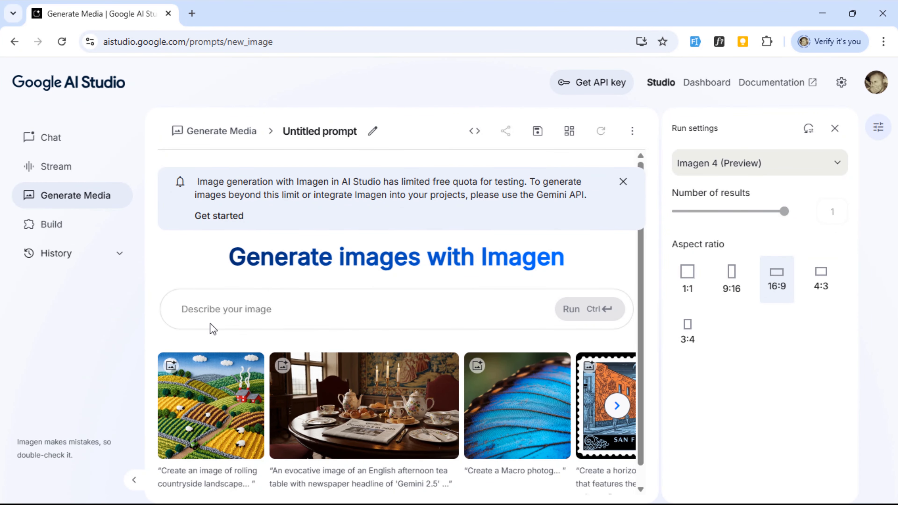
Step: Generate an image from the prompt "a viral thumbnail for a YouTube Video Titled 'How I made $10,000 with a Simple Python Script'"
{"action": "type", "text": "a "}
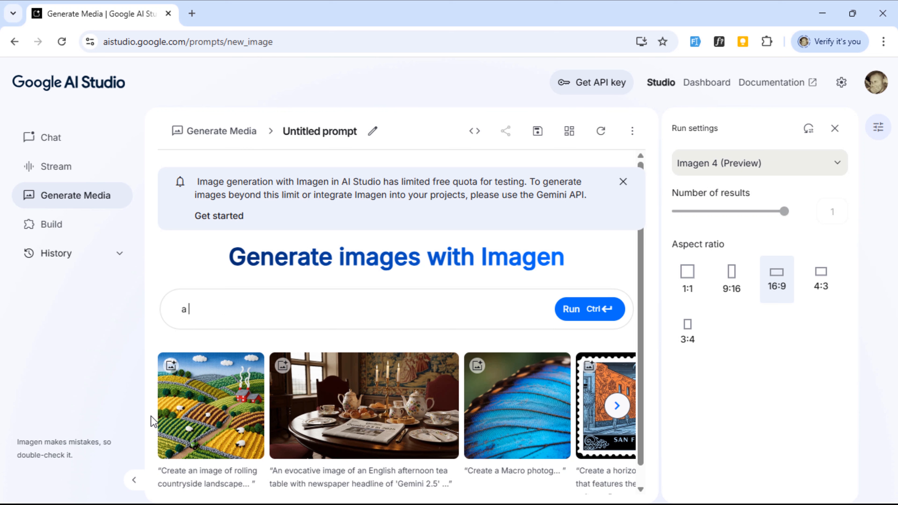
{"action": "type", "text": "viral thumbnail for a YouTube Video Titled 'How I made $10,000 with a"}
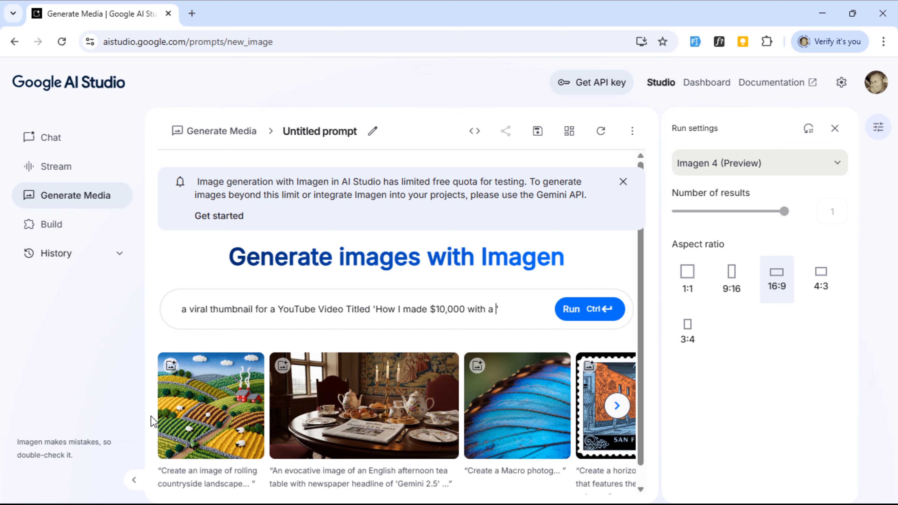
{"action": "type", "text": "imple Python"}
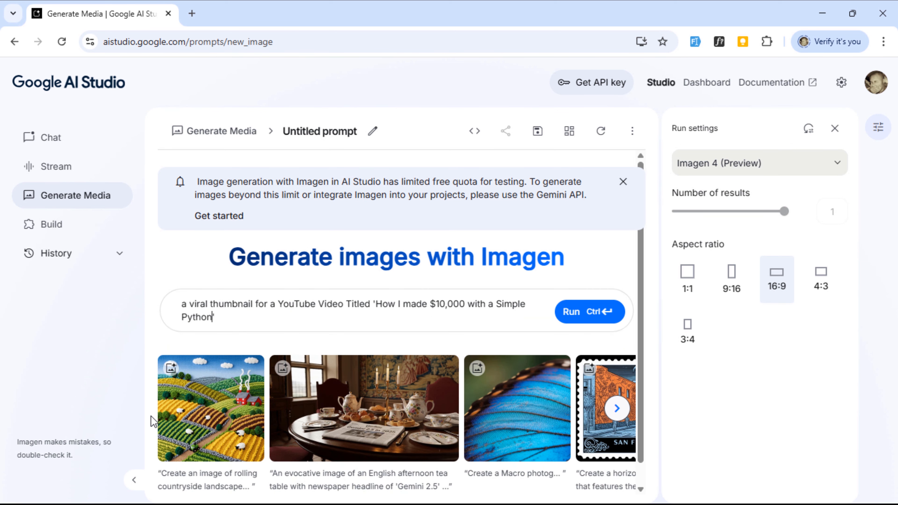
{"action": "type", "text": " Script'"}
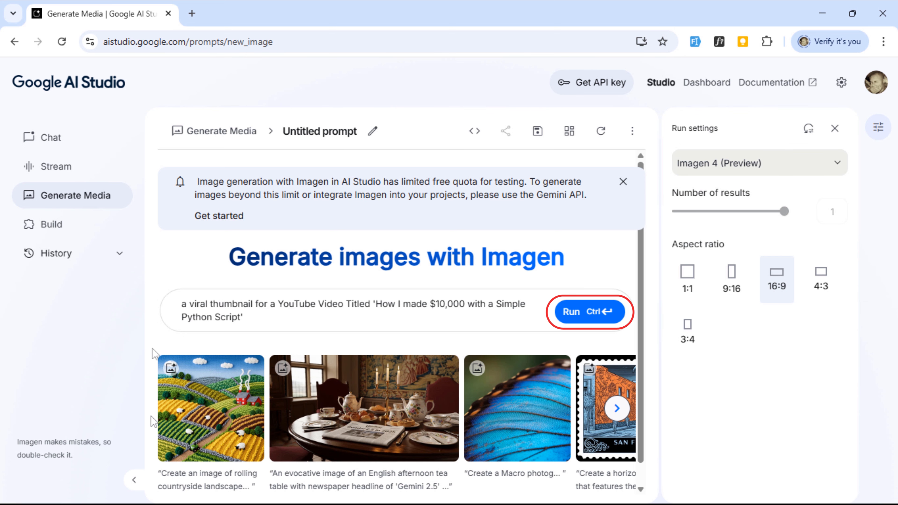
{"action": "left_click", "coordinate": [581, 317]}
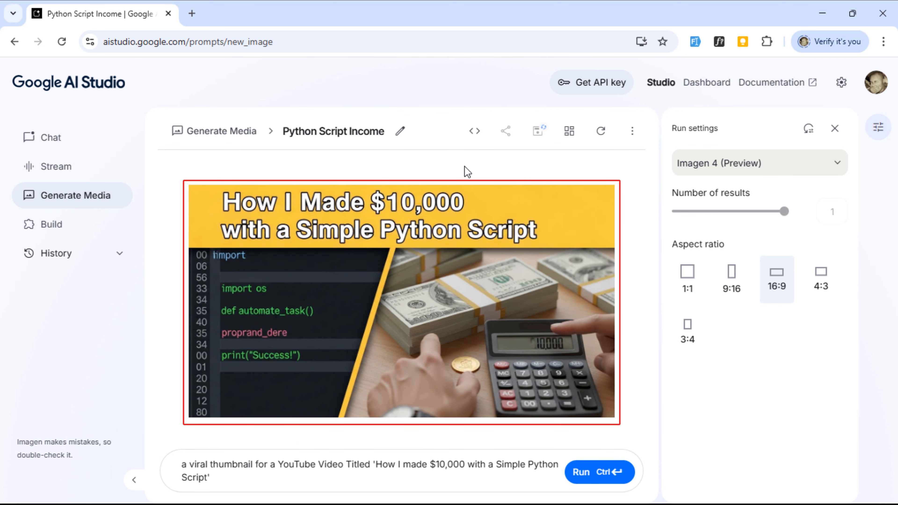
Step: Regenerate the Python script thumbnail with the same prompt and download the new image from its large view
{"action": "mouse_move", "coordinate": [468, 260]}
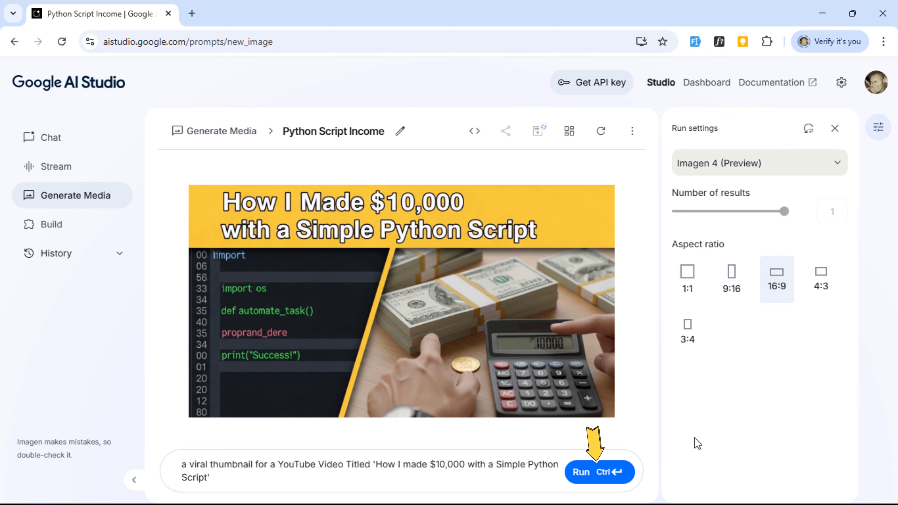
{"action": "left_click", "coordinate": [616, 474]}
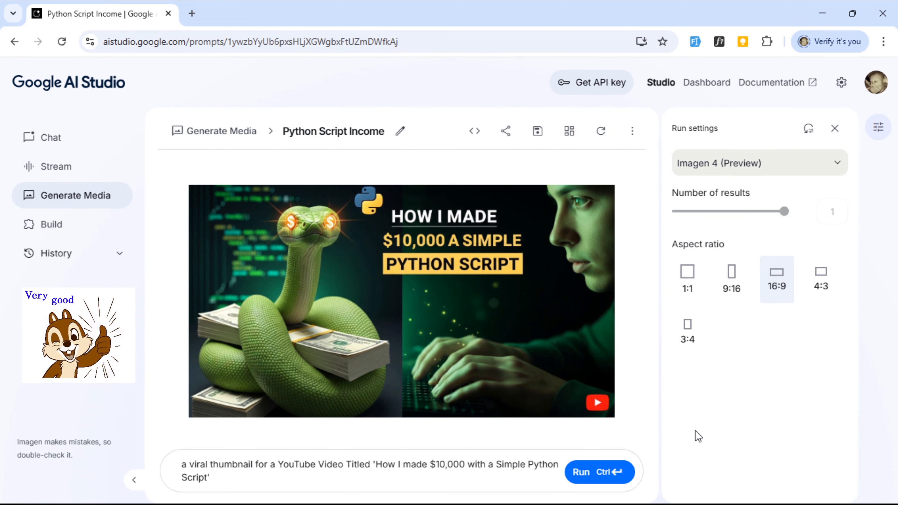
{"action": "mouse_move", "coordinate": [443, 334]}
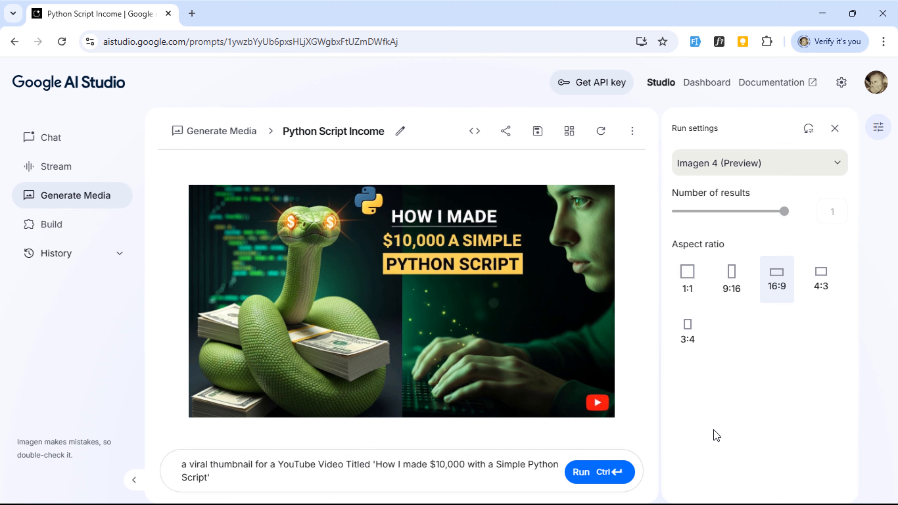
{"action": "mouse_move", "coordinate": [474, 332]}
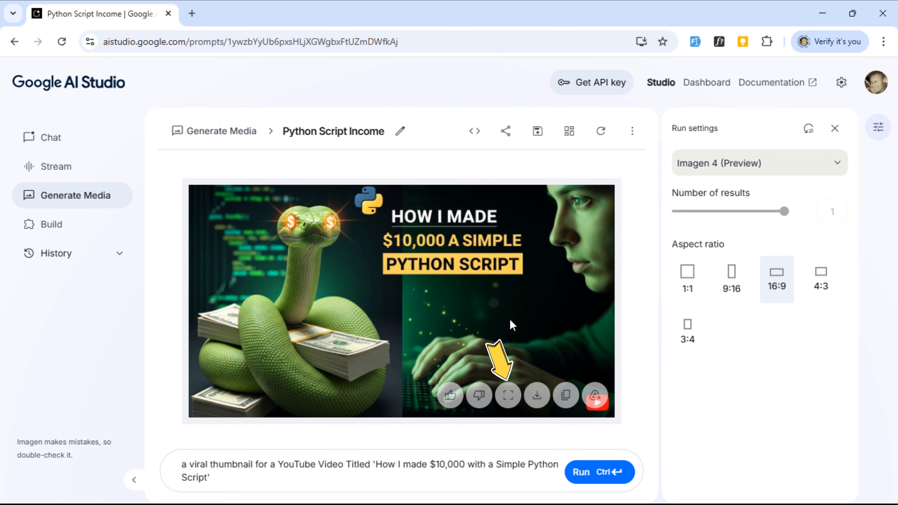
{"action": "left_click", "coordinate": [508, 395]}
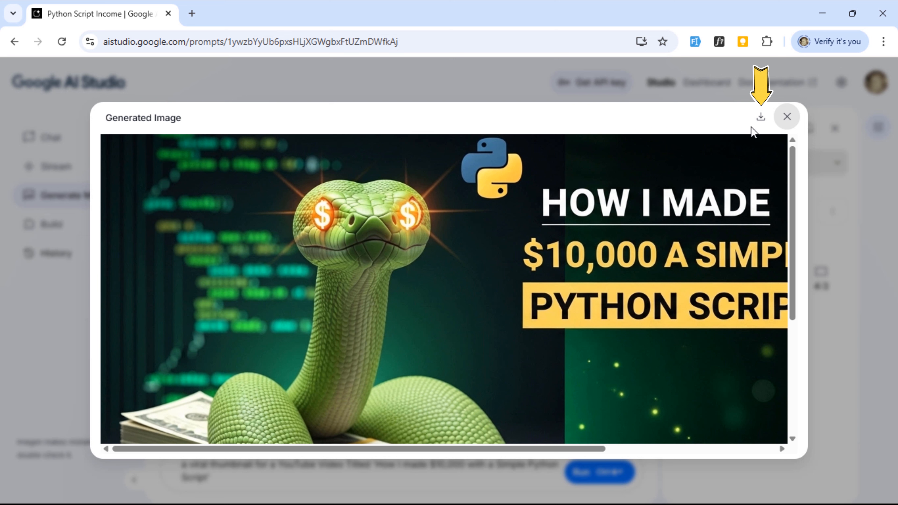
{"action": "left_click", "coordinate": [761, 122]}
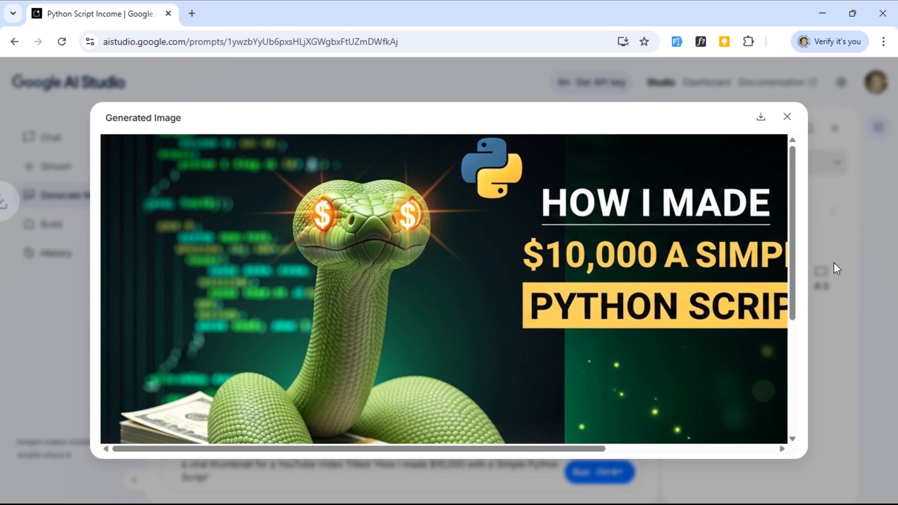
Step: Open the downloaded Generated image 1.png, inspect it up close, and close the image viewer and the large view
{"action": "mouse_move", "coordinate": [742, 82]}
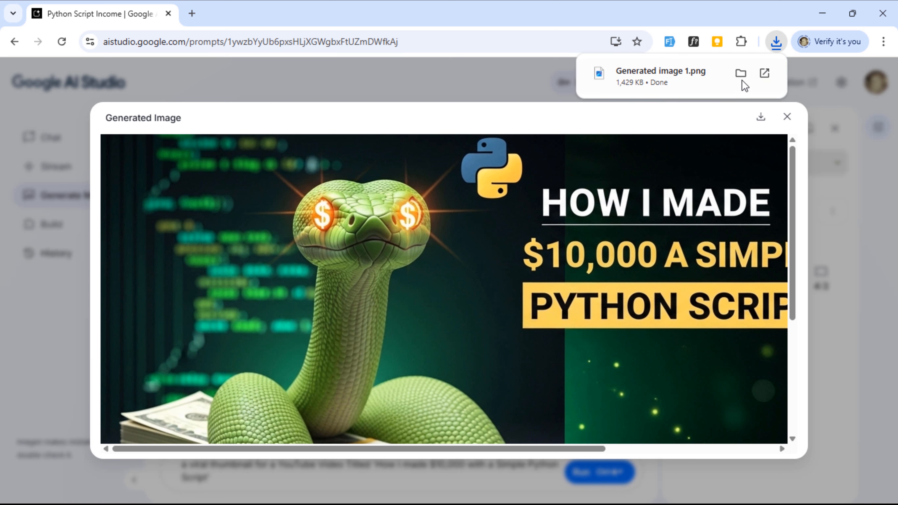
{"action": "left_click", "coordinate": [734, 84]}
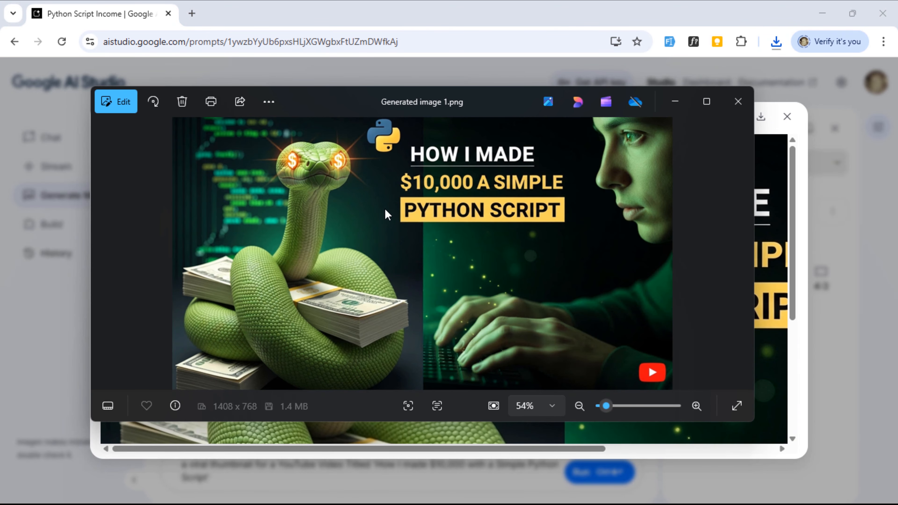
{"action": "scroll", "coordinate": [392, 214], "scroll_direction": "up", "scroll_amount": 3}
{"action": "left_click_drag", "start_coordinate": [380, 193], "coordinate": [425, 172]}
{"action": "scroll", "coordinate": [552, 261], "scroll_direction": "down", "scroll_amount": 3}
{"action": "left_click", "coordinate": [738, 101]}
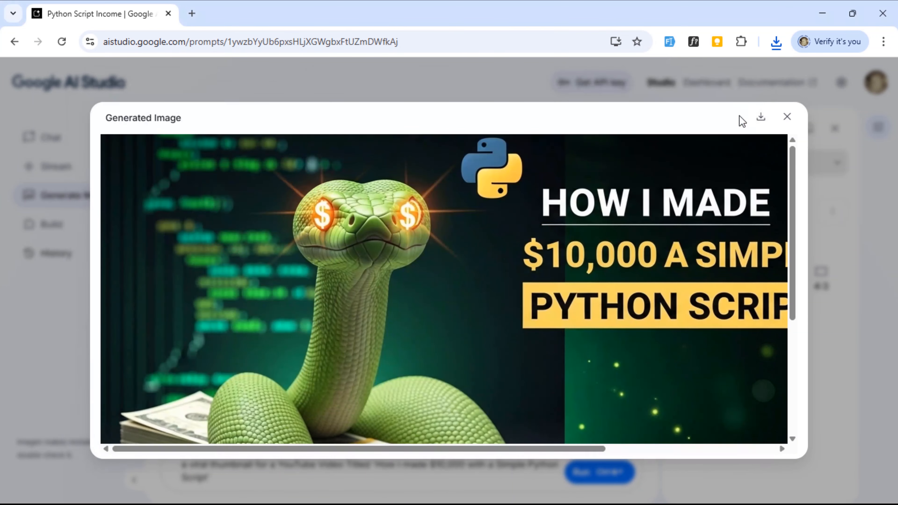
{"action": "left_click", "coordinate": [785, 121]}
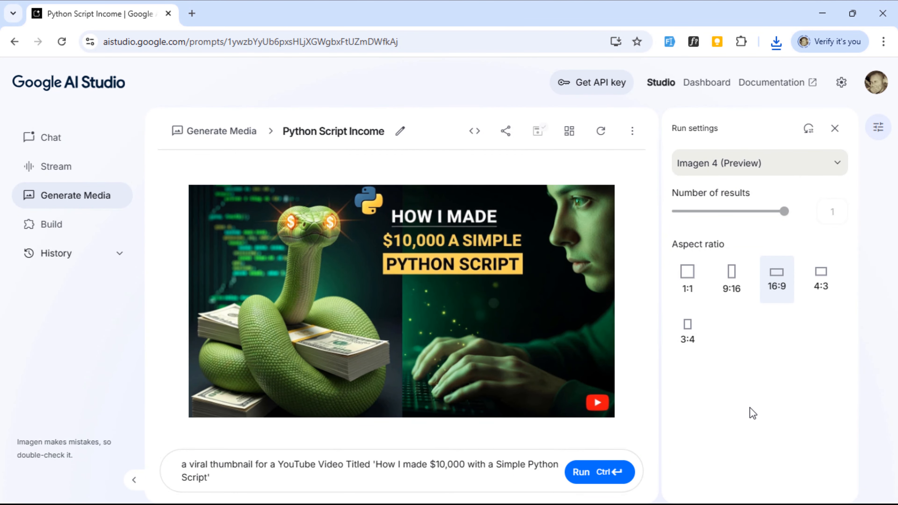
Step: Replace the video title in the prompt with 'The Evolution of Laptops: 1990 to 2025' and generate the thumbnail
{"action": "left_click_drag", "start_coordinate": [376, 464], "coordinate": [223, 478]}
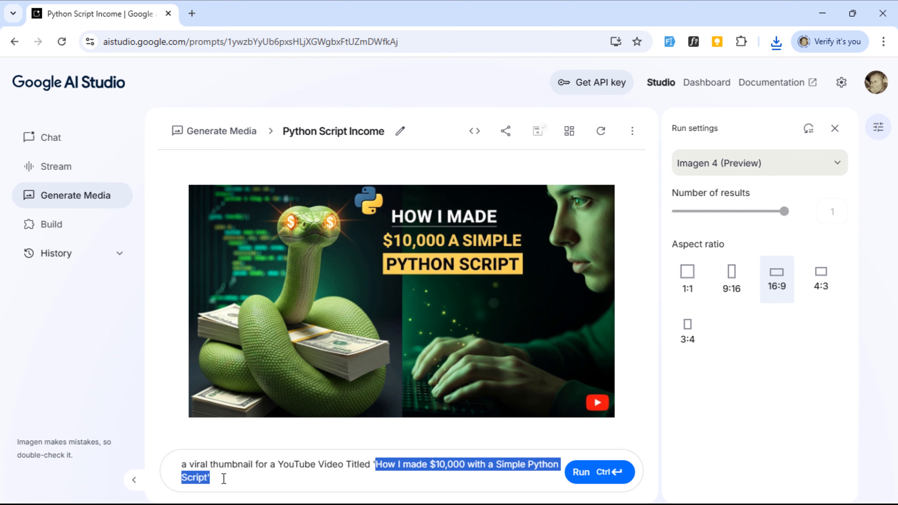
{"action": "type", "text": "The Ev"}
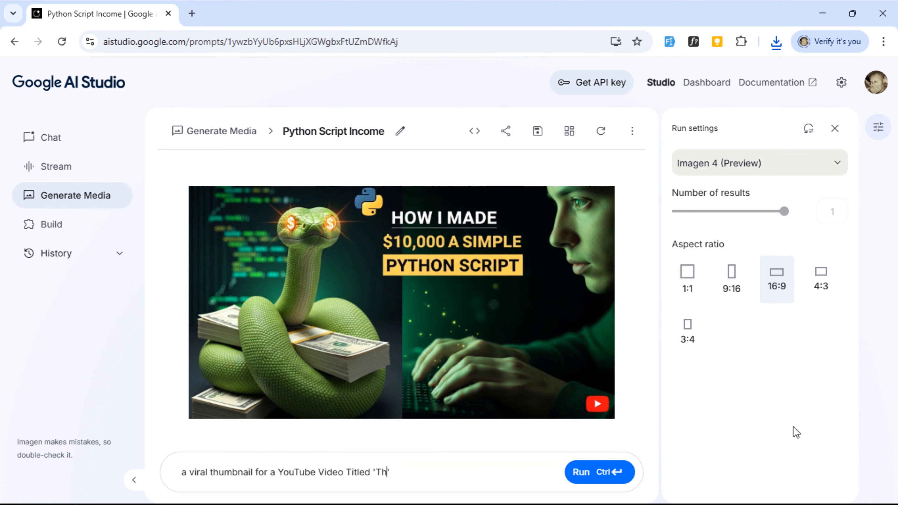
{"action": "type", "text": "olution of Laptops: 1990 to 2025"}
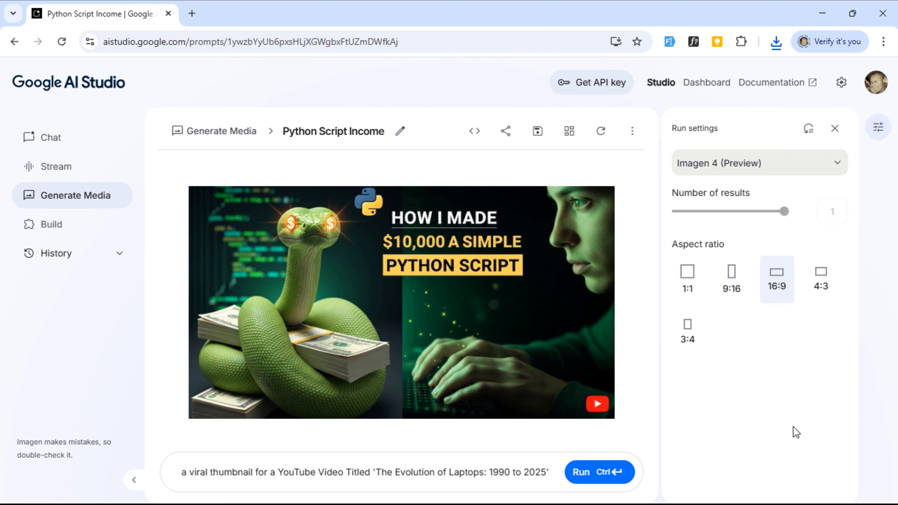
{"action": "left_click", "coordinate": [605, 474]}
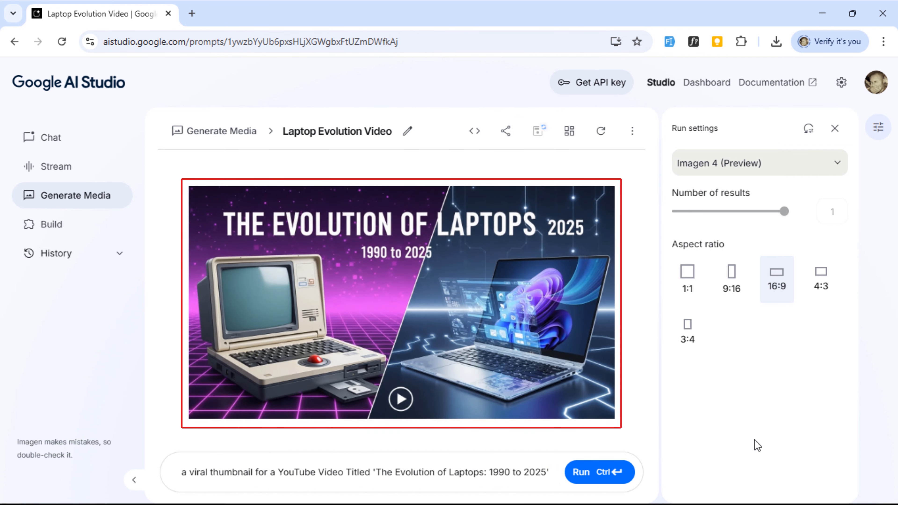
Step: Regenerate the laptop evolution thumbnail and download the new image from its large view, closing the previews
{"action": "mouse_move", "coordinate": [519, 215]}
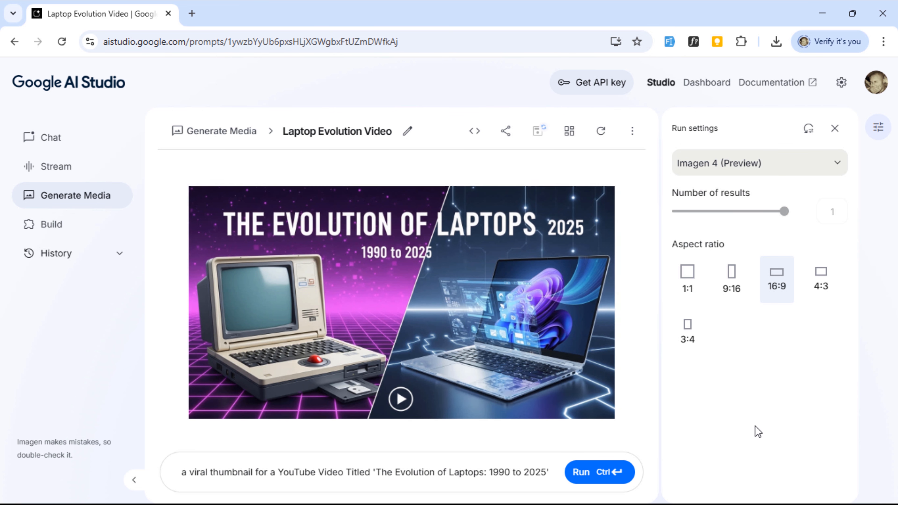
{"action": "left_click", "coordinate": [631, 472]}
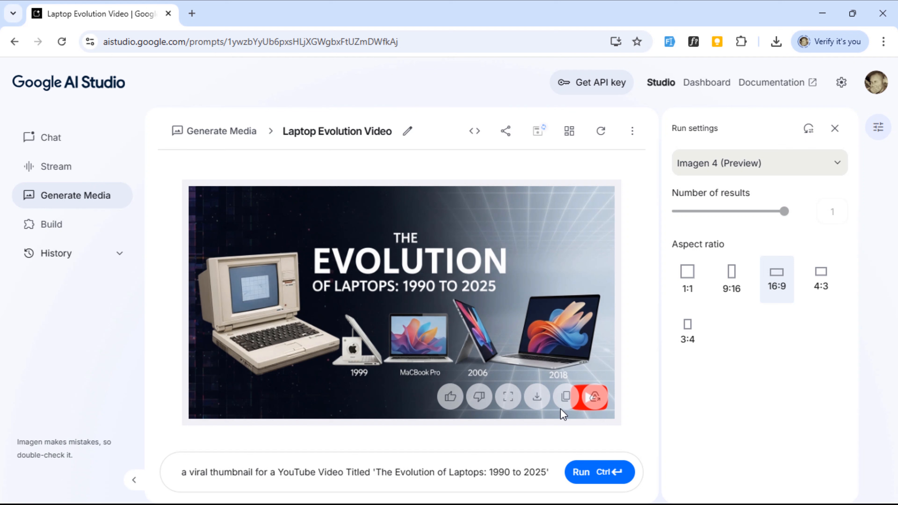
{"action": "left_click", "coordinate": [508, 397]}
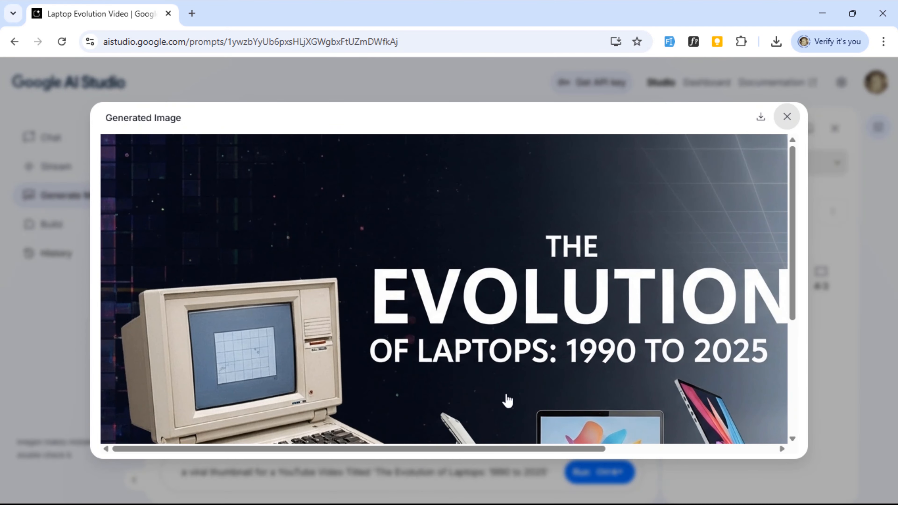
{"action": "left_click", "coordinate": [760, 116]}
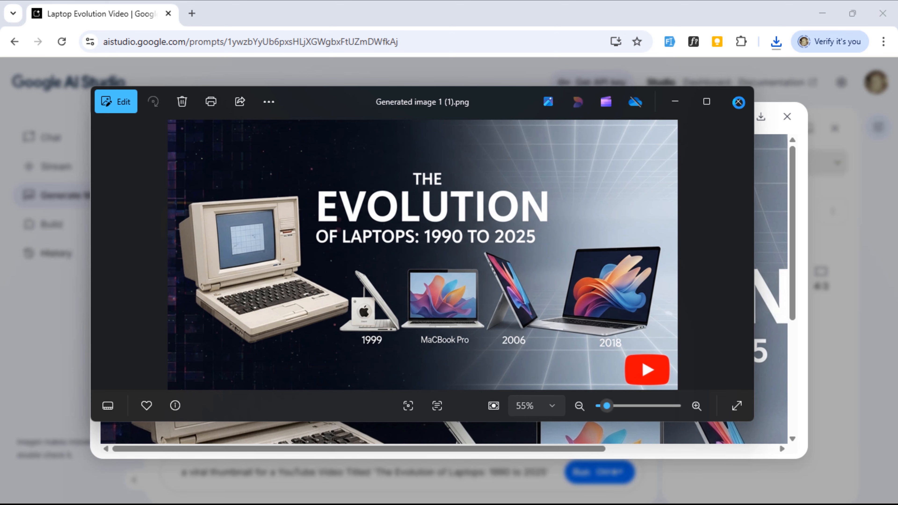
{"action": "left_click", "coordinate": [738, 103]}
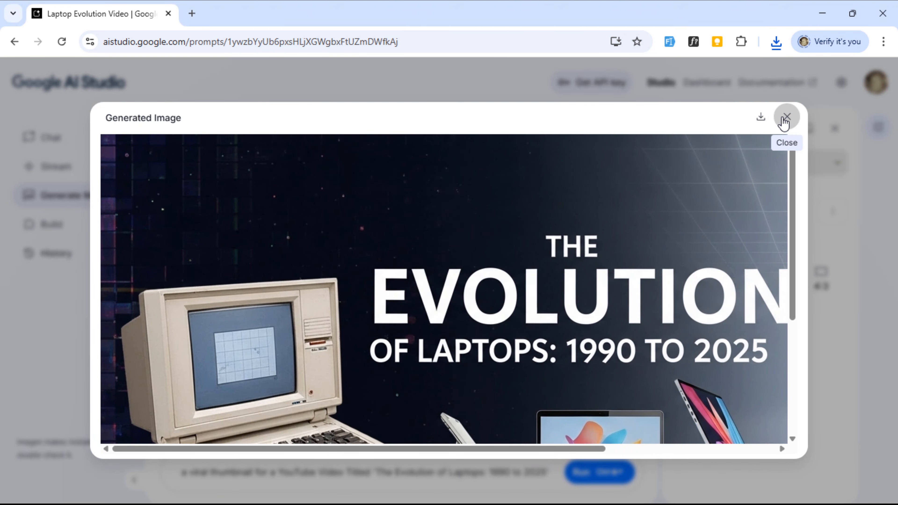
{"action": "left_click", "coordinate": [785, 118]}
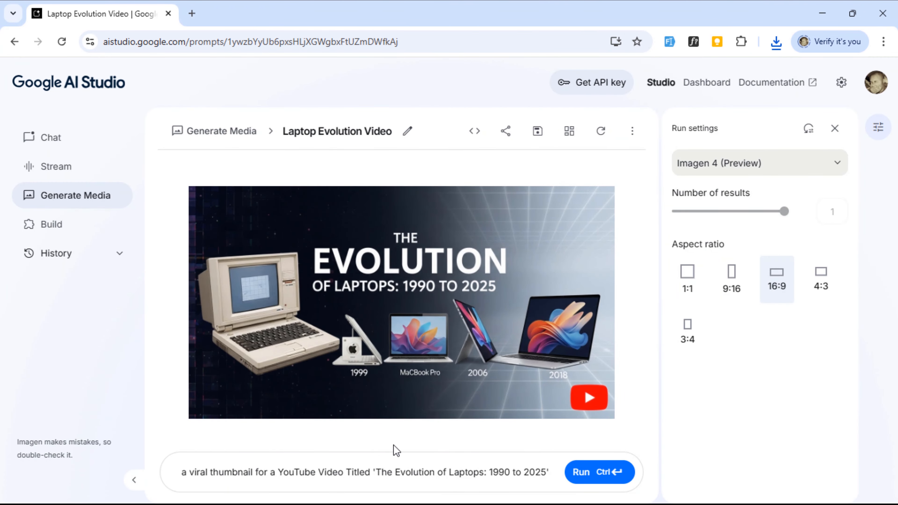
Step: Replace the video title in the prompt with '10 Hidden Features in Your Phone You Didn't Know' and generate the thumbnail
{"action": "left_click_drag", "start_coordinate": [377, 474], "coordinate": [548, 473]}
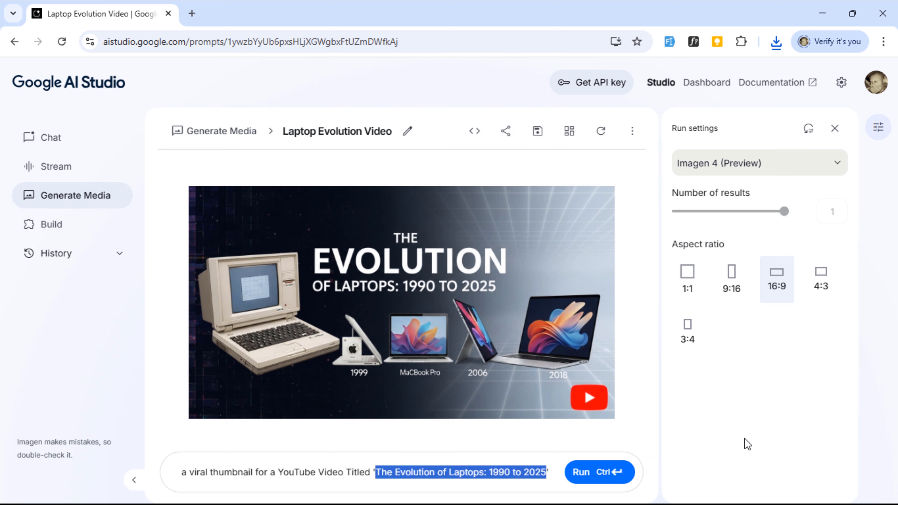
{"action": "key", "text": "BackSpace"}
{"action": "type", "text": "10 H"}
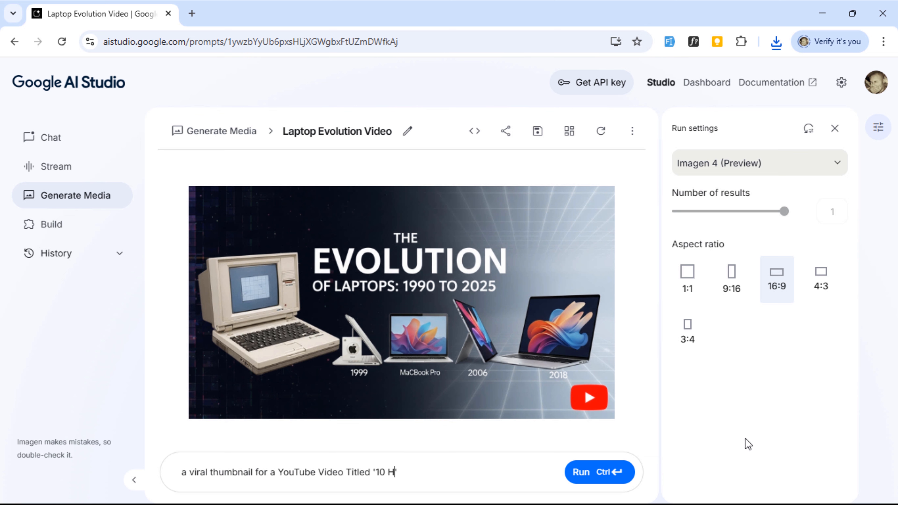
{"action": "type", "text": "idden Features in Your Phone You"}
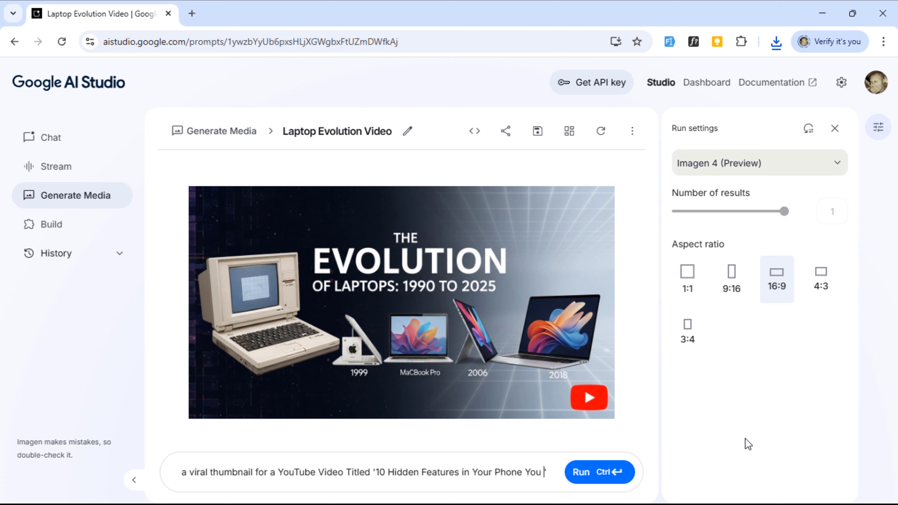
{"action": "type", "text": "Didn"}
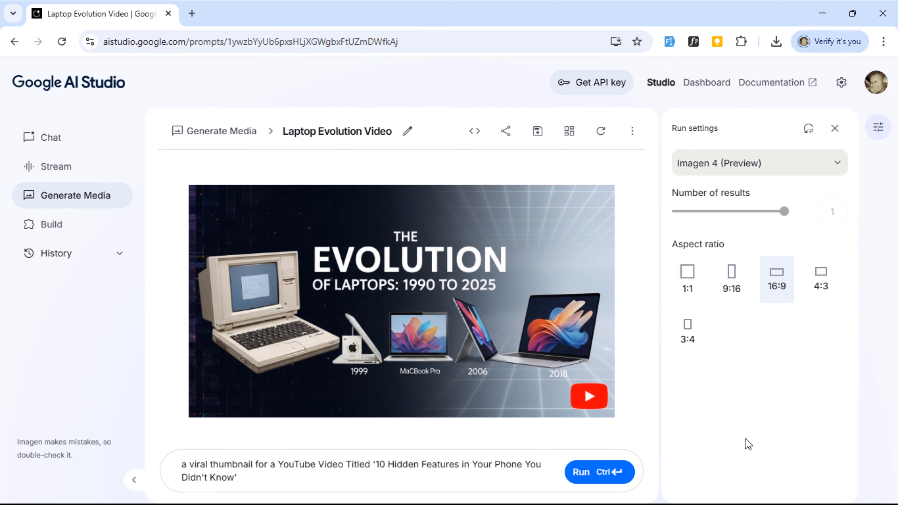
{"action": "left_click", "coordinate": [598, 472]}
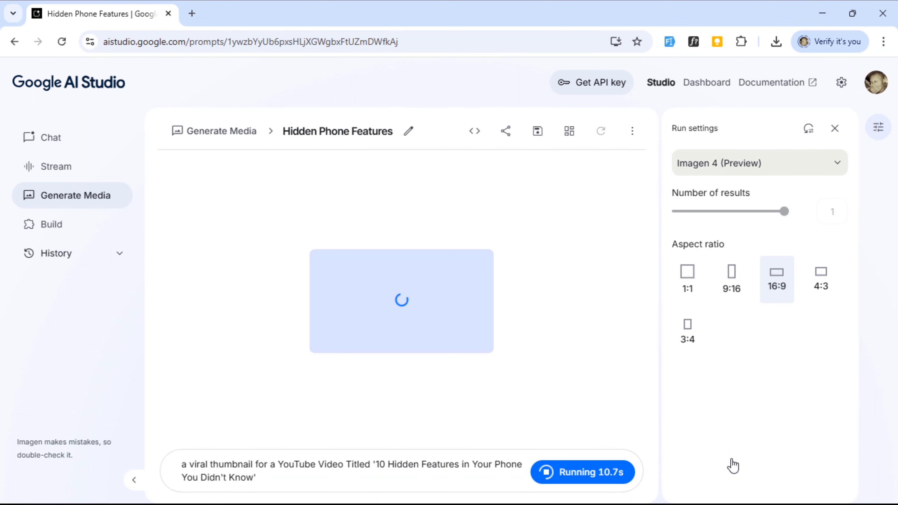
{"action": "left_click", "coordinate": [621, 473]}
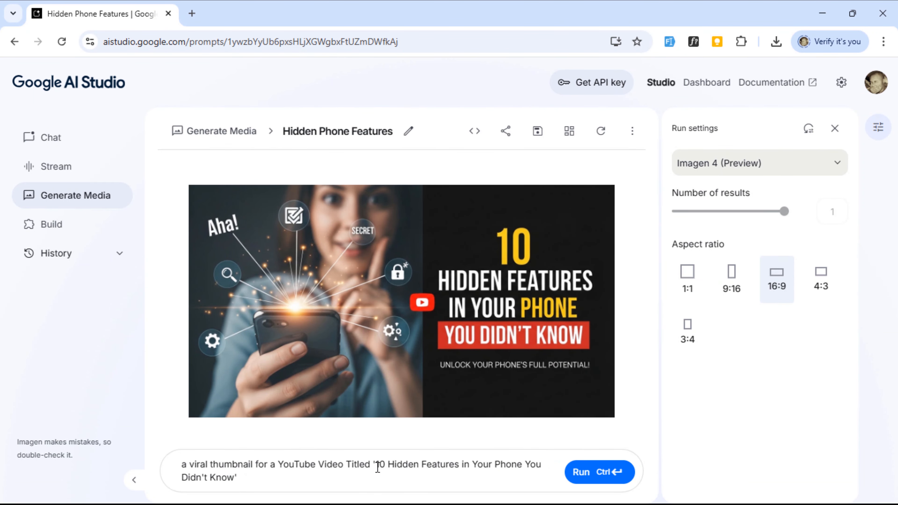
Step: Replace the prompt with 'A gold treasure chest filled with digital coins (Bitcoin, Ethereum) opening with glowing light, and text: "Next 100X coin?"' and generate it
{"action": "left_click_drag", "start_coordinate": [378, 466], "coordinate": [291, 470]}
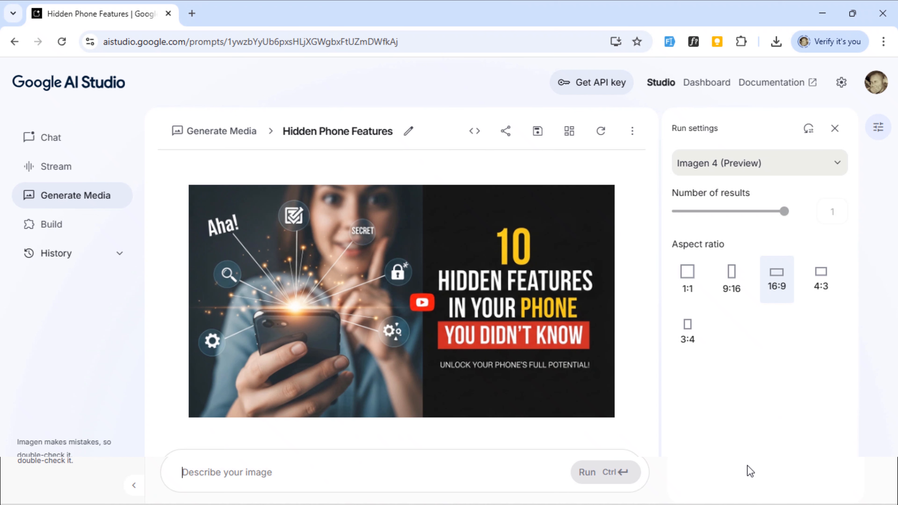
{"action": "type", "text": "A gold"}
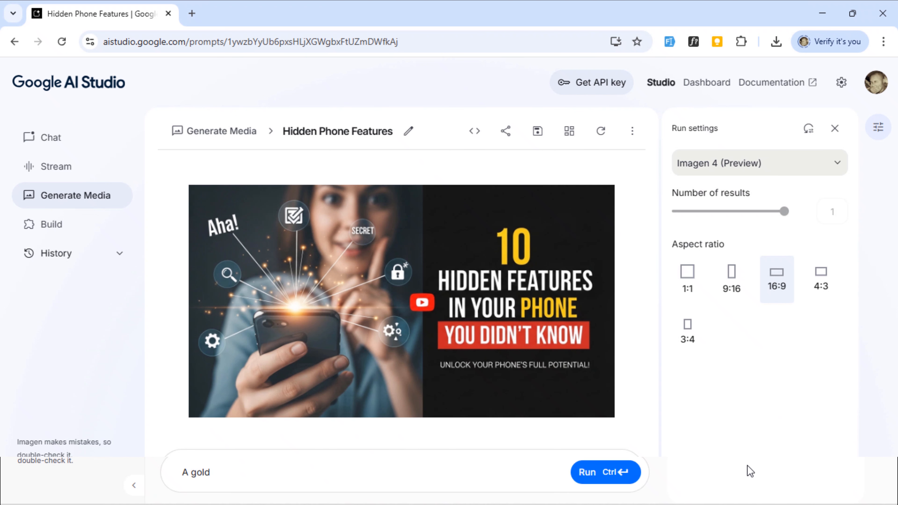
{"action": "type", "text": " treasure chest filled w"}
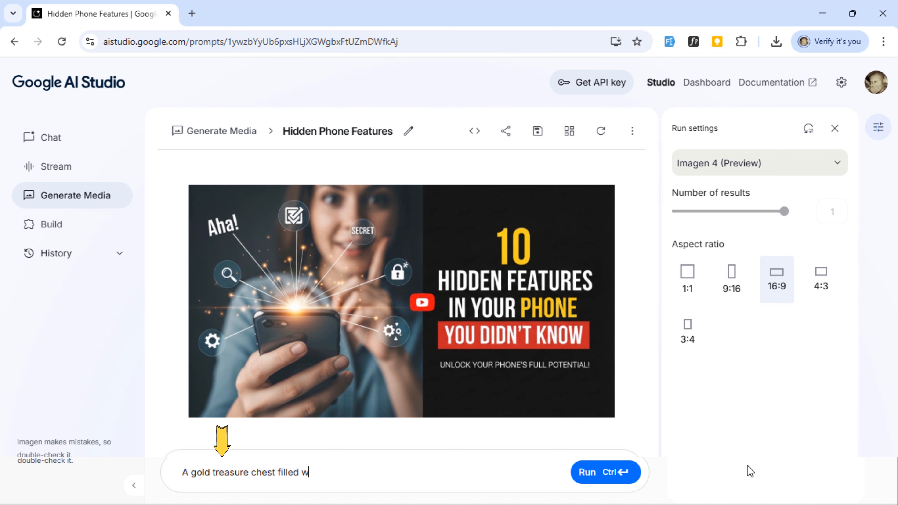
{"action": "type", "text": "ith di"}
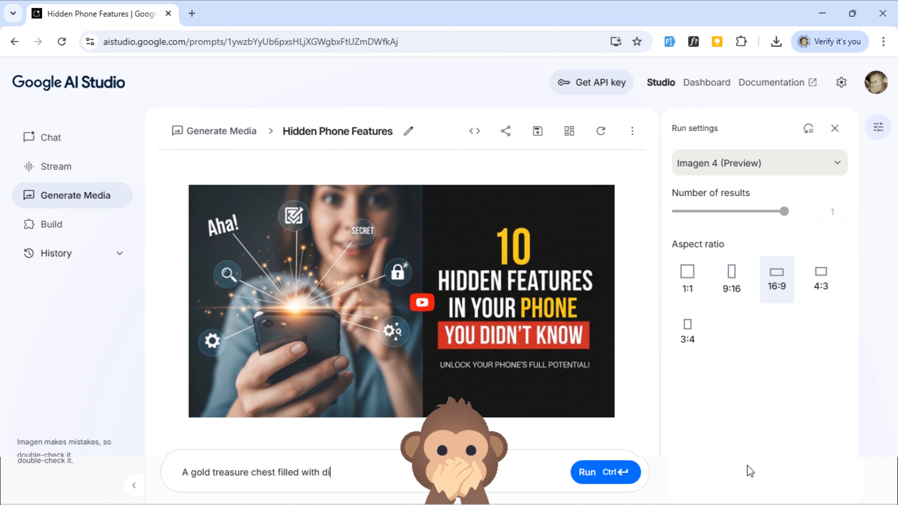
{"action": "type", "text": "gital co"}
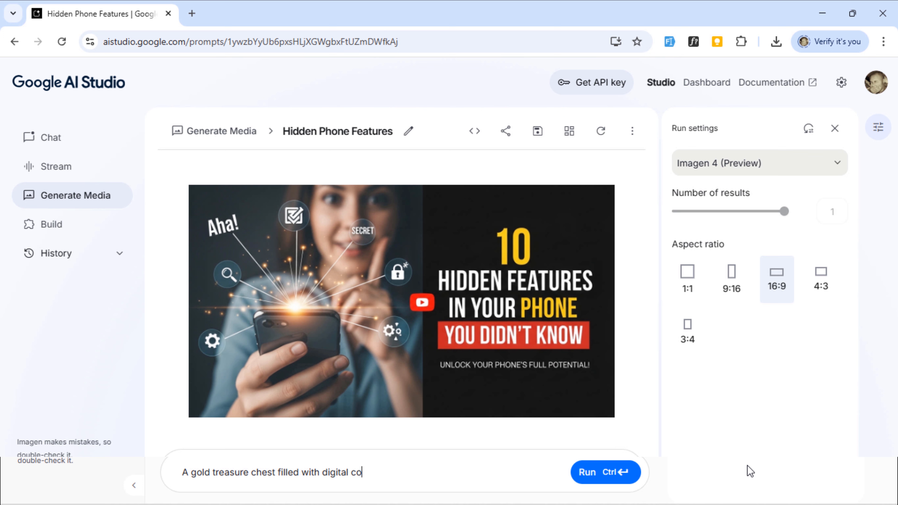
{"action": "type", "text": "ins (Bitcoin, Ethereu"}
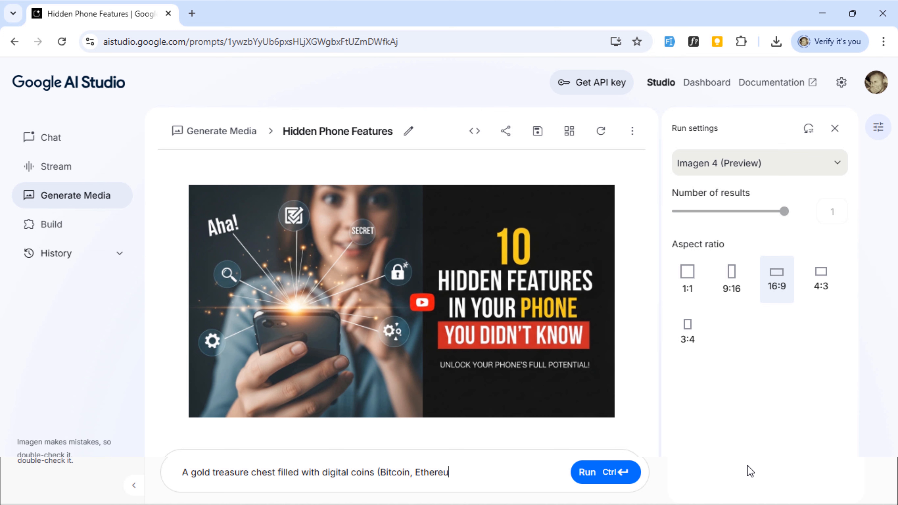
{"action": "type", "text": "m) opening with glo"}
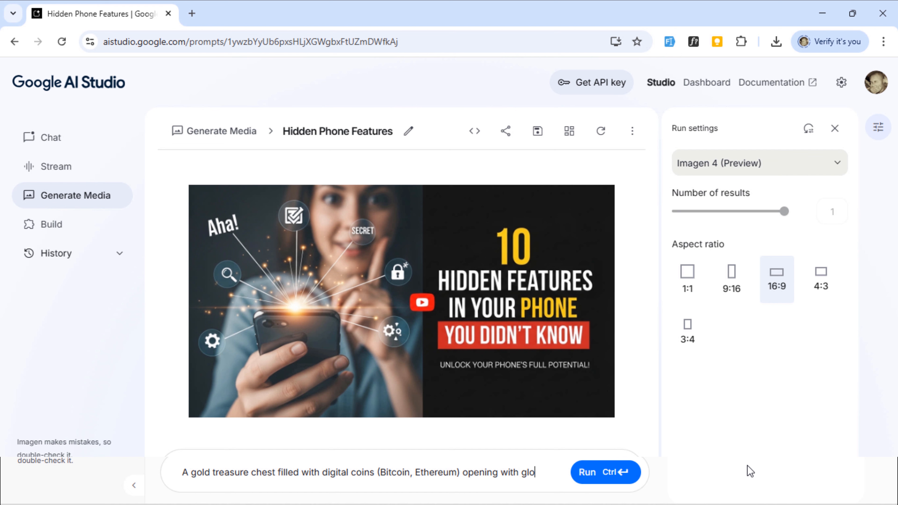
{"action": "type", "text": "wing li"}
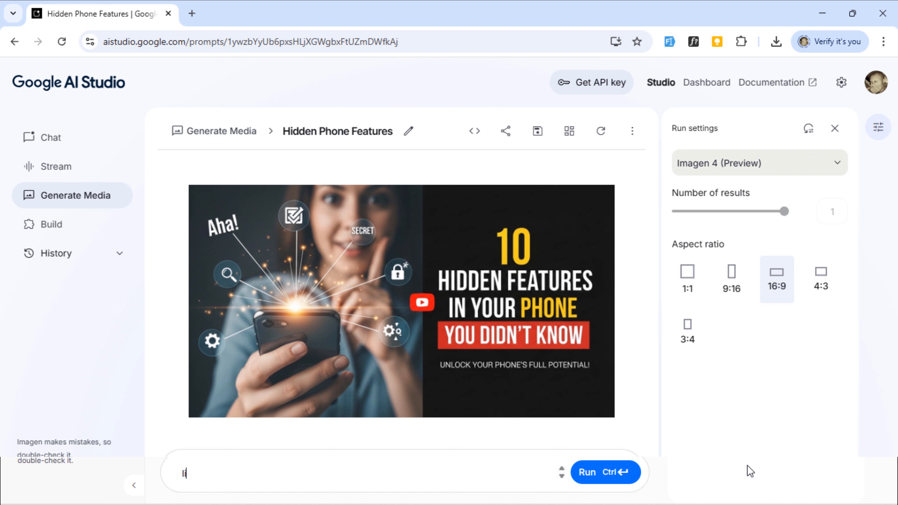
{"action": "type", "text": "ght, and"}
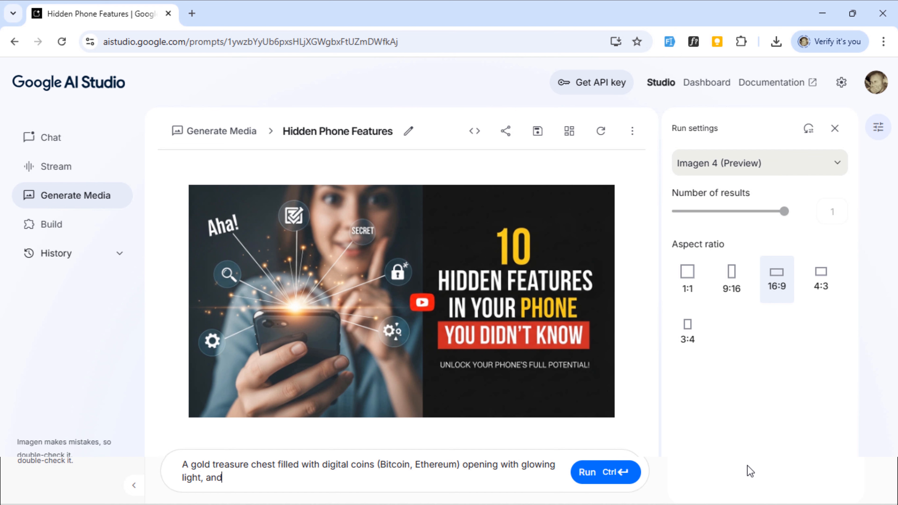
{"action": "type", "text": " text: \"Next 100X "}
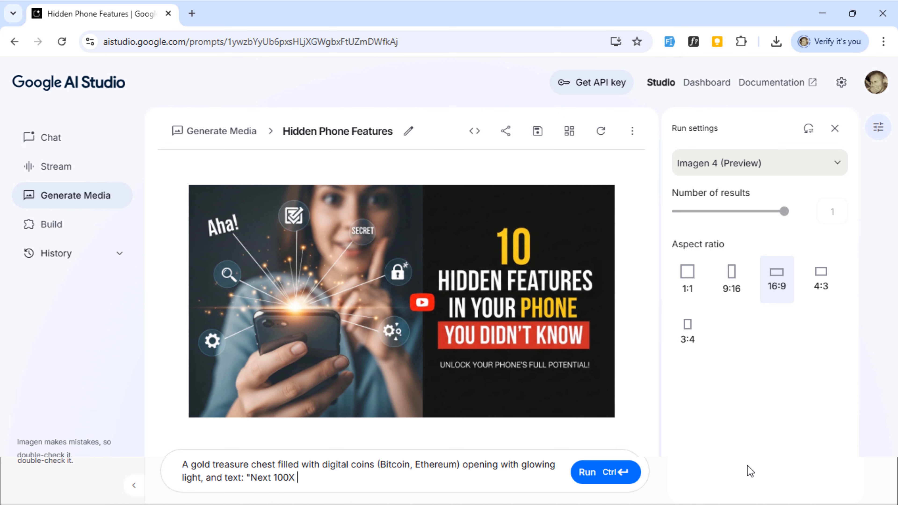
{"action": "type", "text": "coin?"}
{"action": "left_click", "coordinate": [601, 473]}
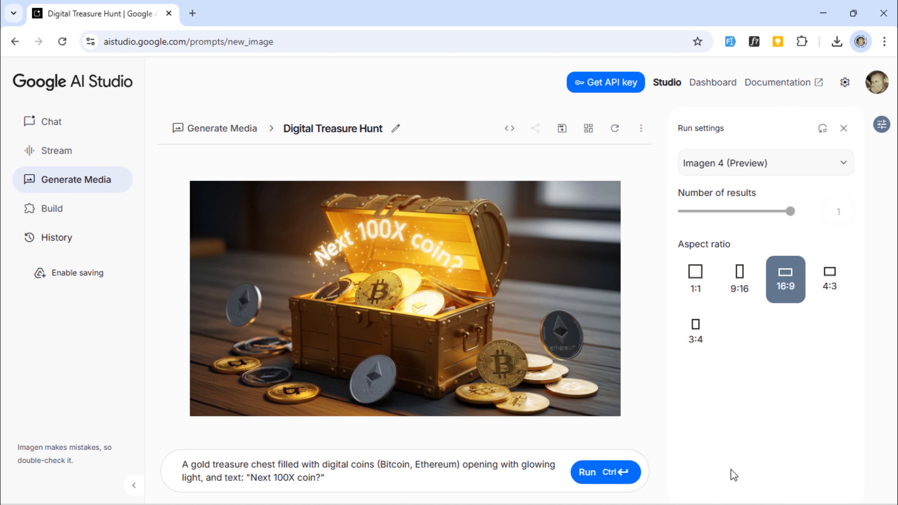
Step: Download the treasure chest image from its large view, close the view, and generate another version from the same prompt
{"action": "mouse_move", "coordinate": [441, 291]}
{"action": "mouse_move", "coordinate": [492, 390]}
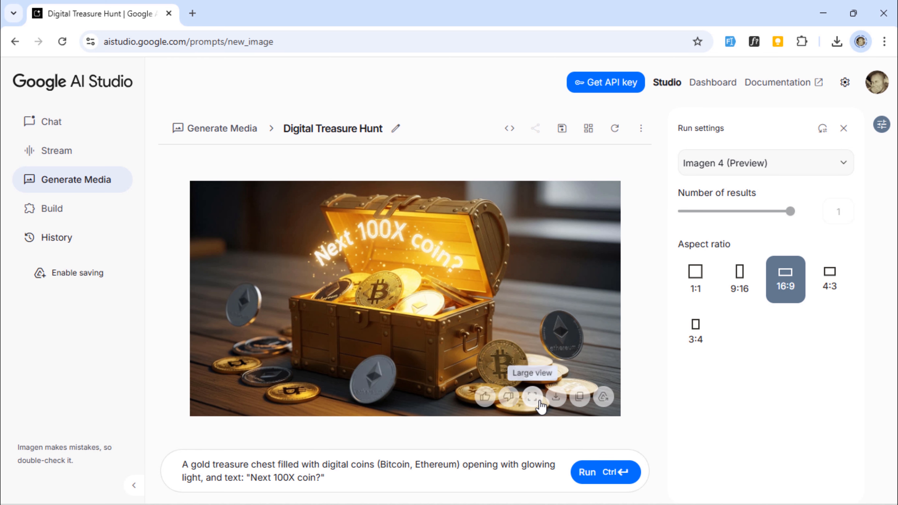
{"action": "left_click", "coordinate": [532, 397]}
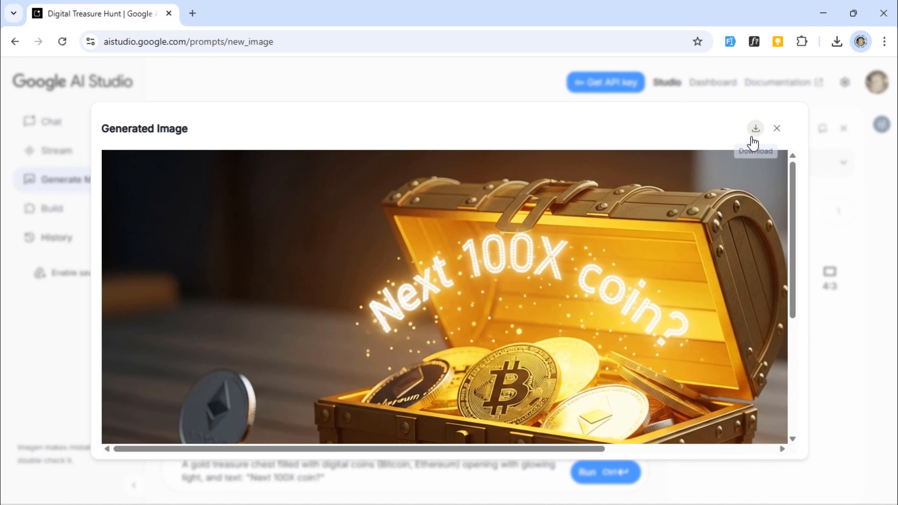
{"action": "left_click", "coordinate": [754, 140]}
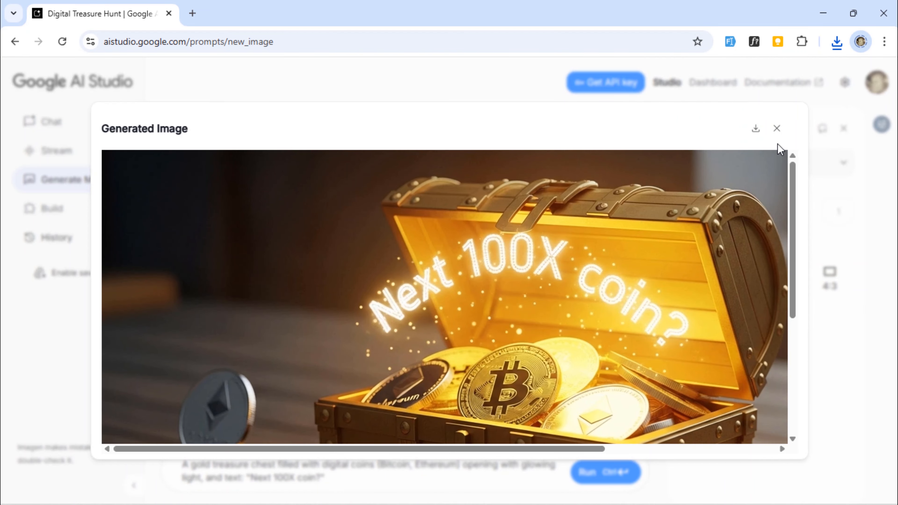
{"action": "left_click", "coordinate": [777, 130]}
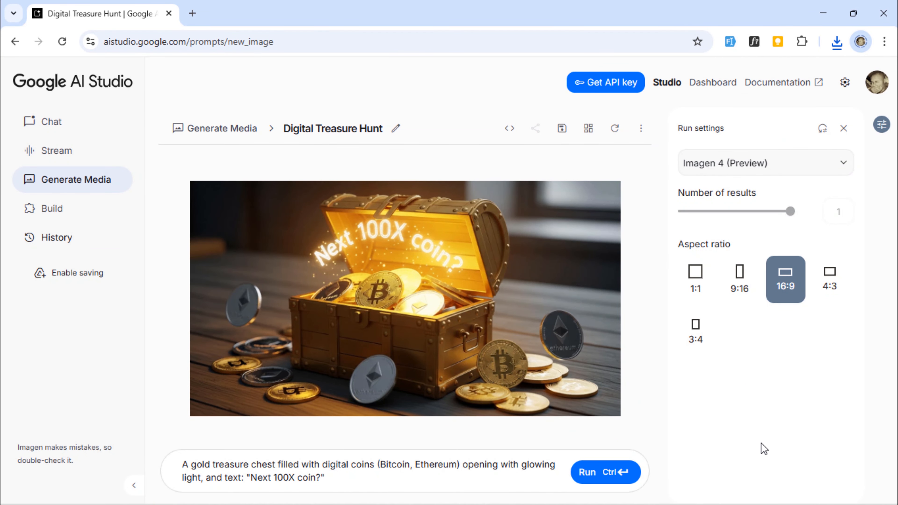
{"action": "left_click", "coordinate": [613, 477]}
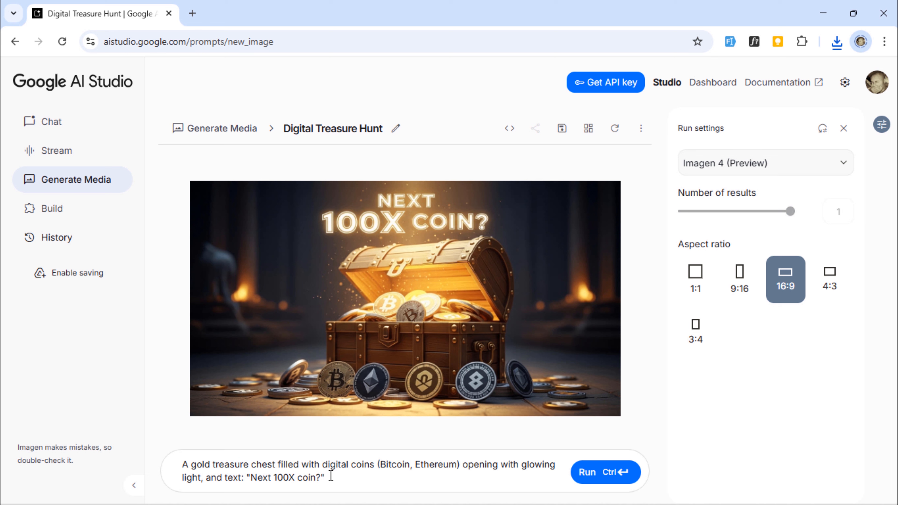
Step: Generate an image twice from the new prompt 'Before & After photo of body transformation, tape measure and dumbbells, with bold text: "30 Days Challenge Results!"'
{"action": "key", "text": "ctrl+a"}
{"action": "key", "text": "BackSpace"}
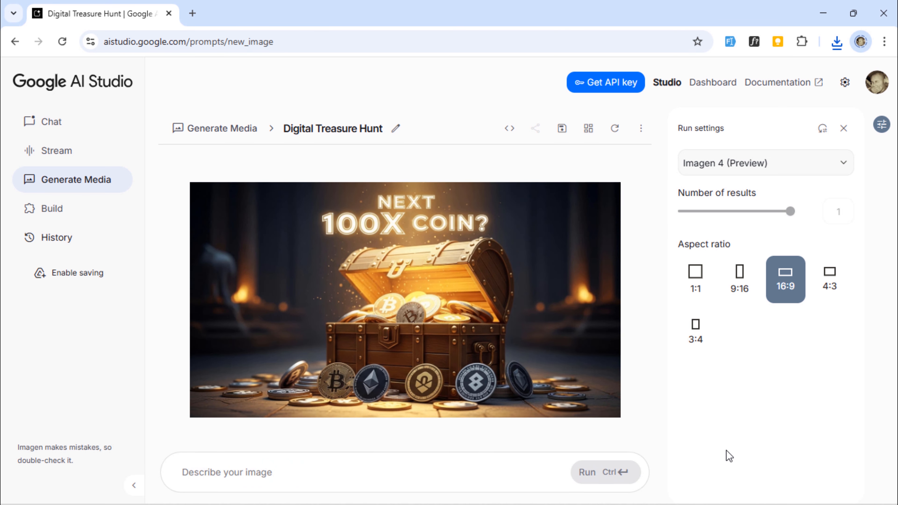
{"action": "type", "text": "Before &"}
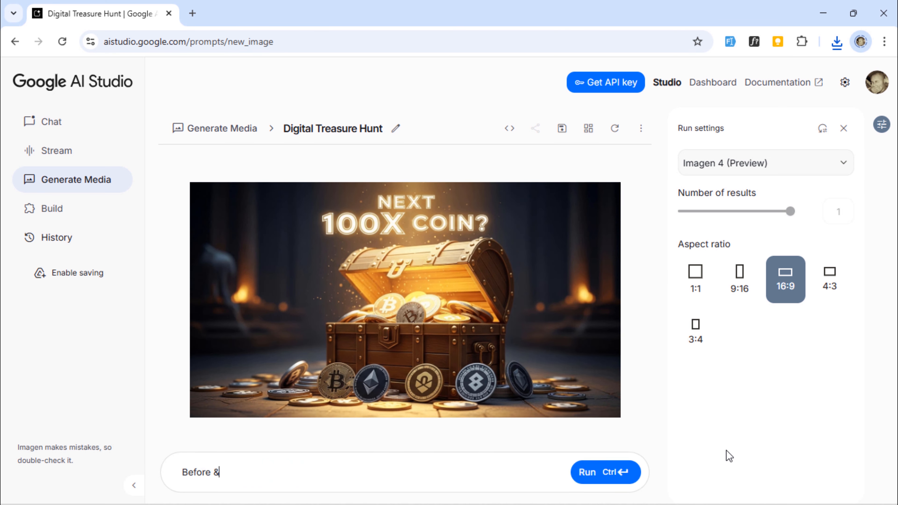
{"action": "type", "text": " After photo of b"}
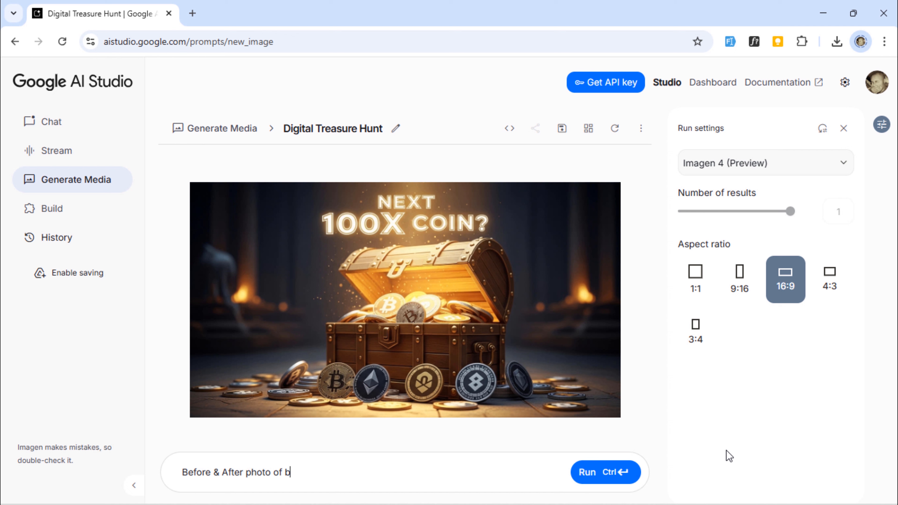
{"action": "type", "text": "ody transformati"}
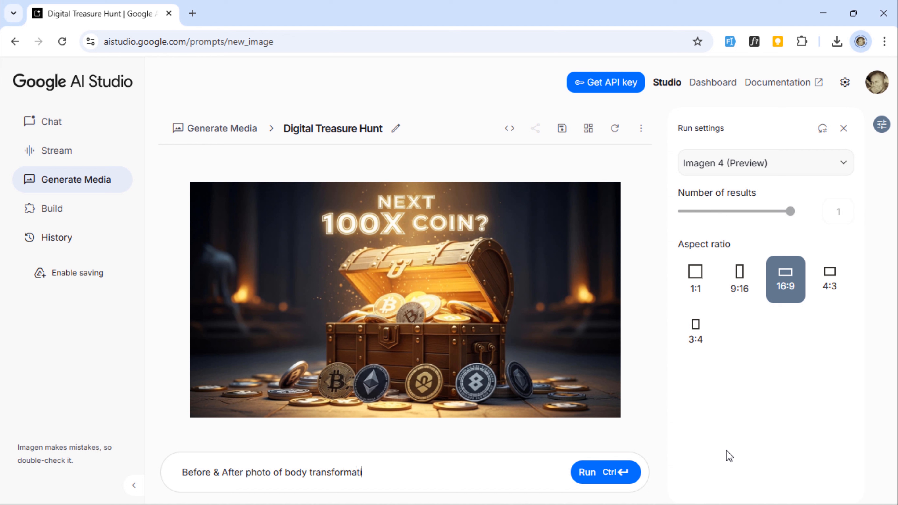
{"action": "type", "text": "on, tape measure and "}
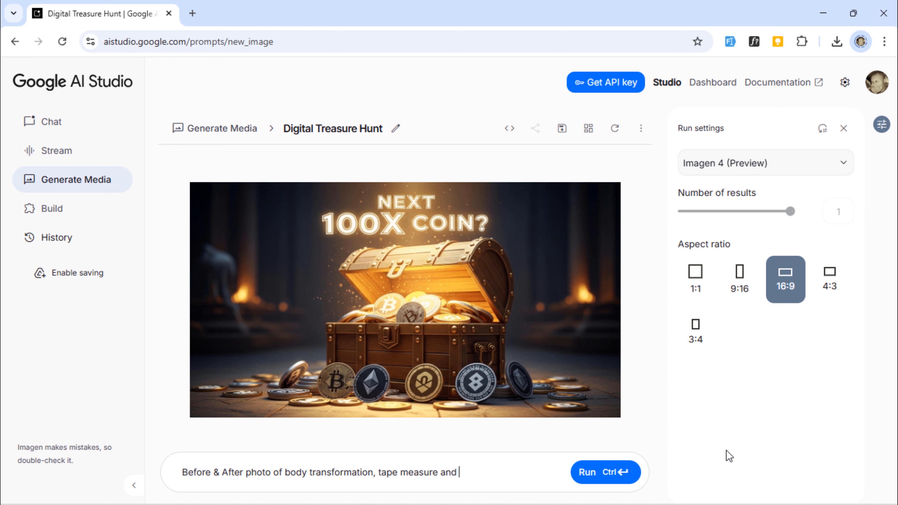
{"action": "type", "text": "dumbbells, with bold"}
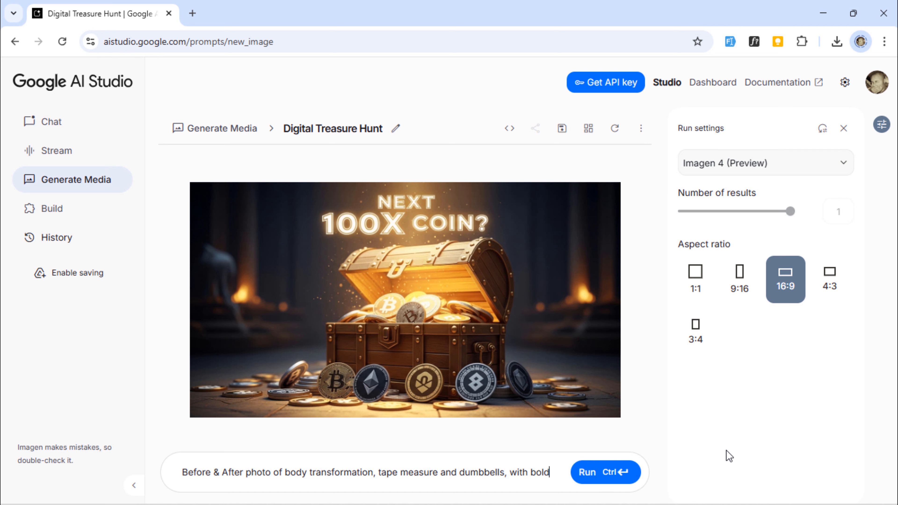
{"action": "type", "text": " text"}
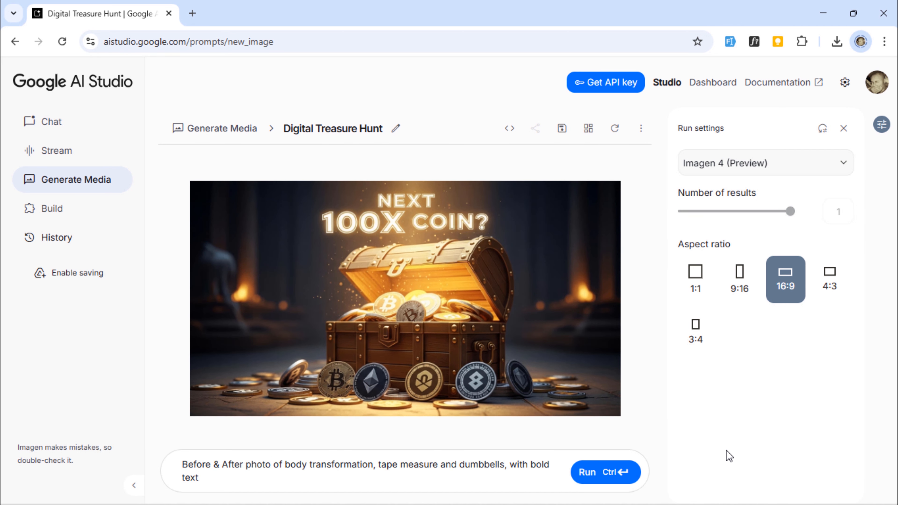
{"action": "type", "text": ": \"30 Days "}
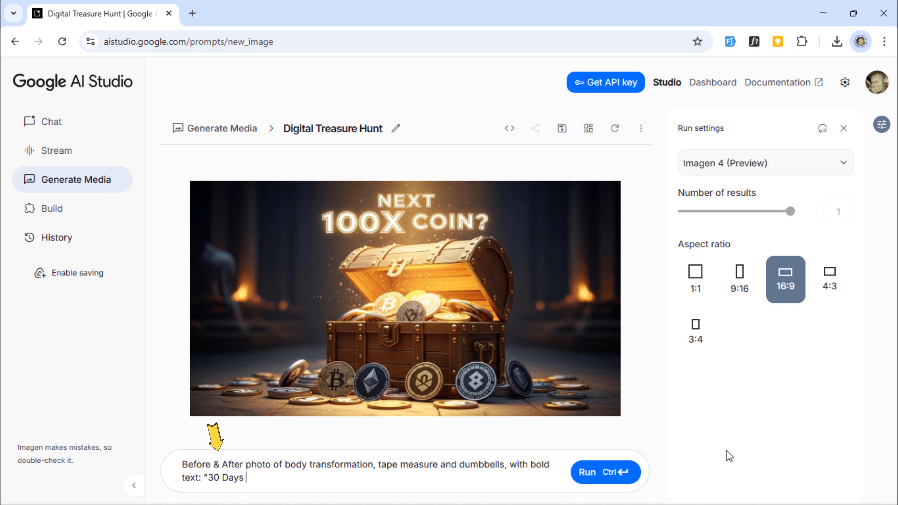
{"action": "type", "text": "Challe"}
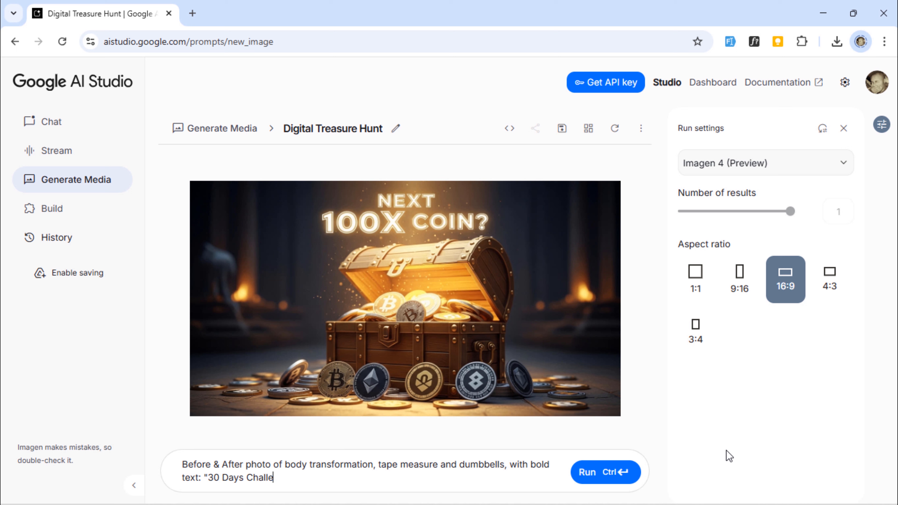
{"action": "type", "text": "nge Results!\""}
{"action": "left_click", "coordinate": [601, 472]}
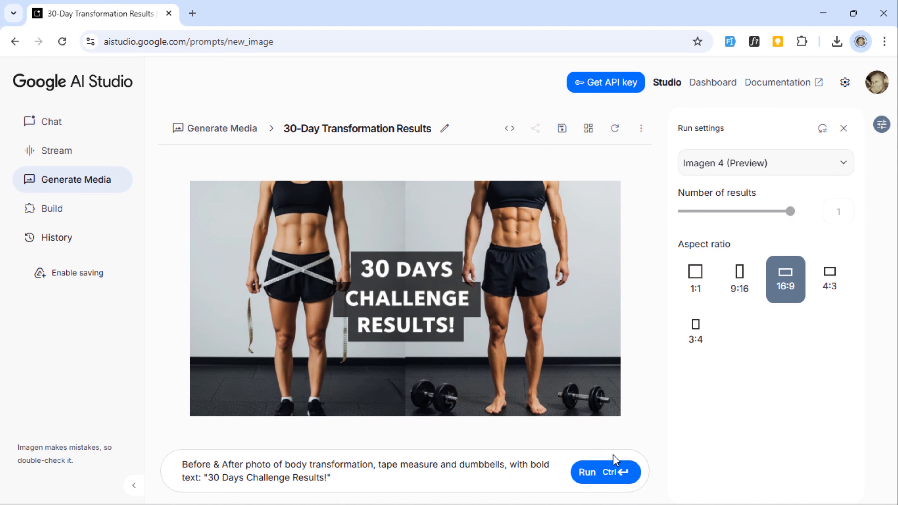
{"action": "left_click", "coordinate": [595, 475]}
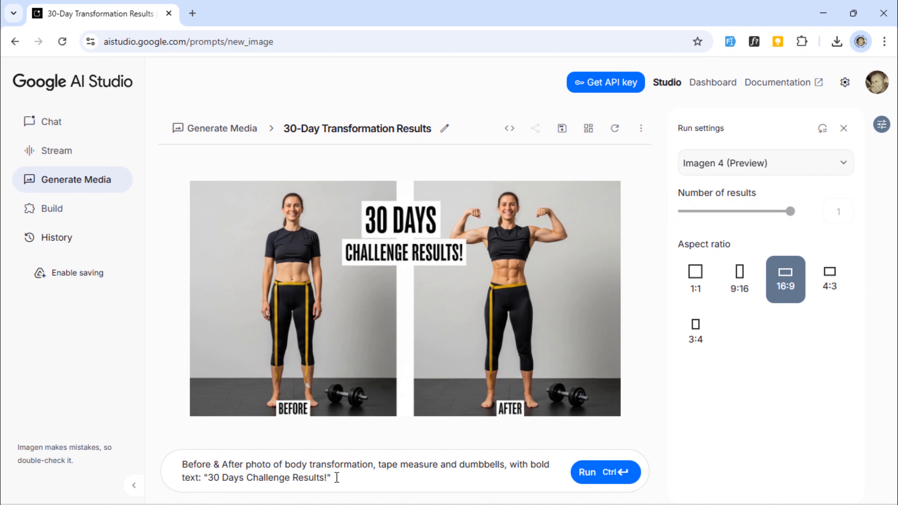
Step: Replace the prompt with 'YouTube logo exploding from a phone screen, with subscribers counter skyrocketing, and text: "How I Got 10K Subs Fast!"' and generate it
{"action": "left_click_drag", "start_coordinate": [340, 477], "coordinate": [95, 430]}
{"action": "key", "text": "BackSpace"}
{"action": "type", "text": "Yo"}
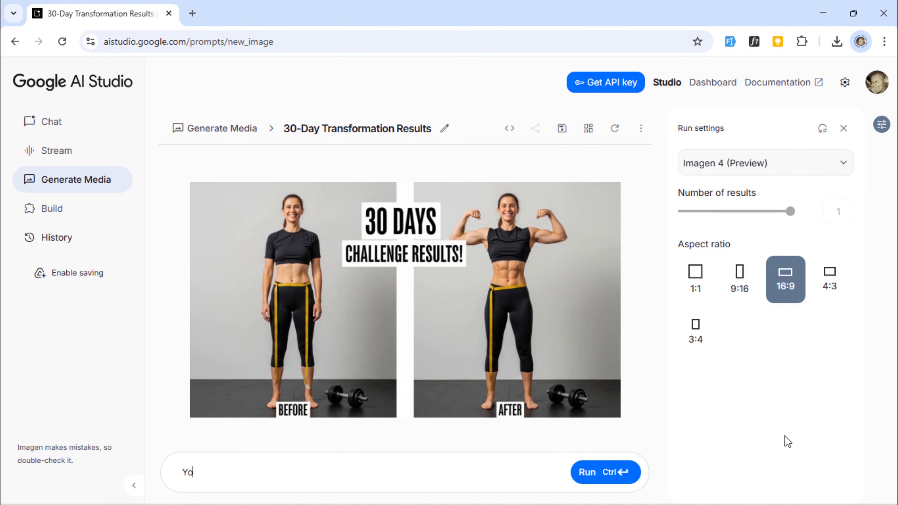
{"action": "type", "text": "uTube logo exploding from"}
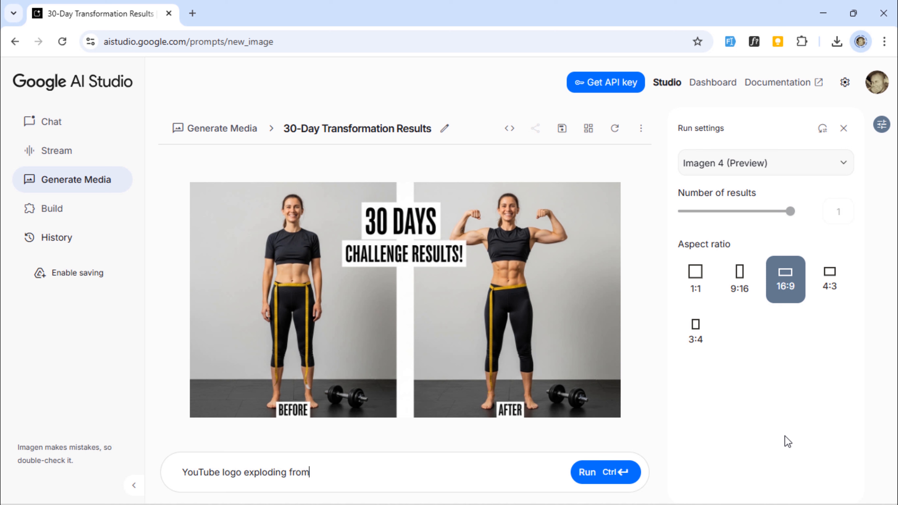
{"action": "type", "text": " a phone screen, with"}
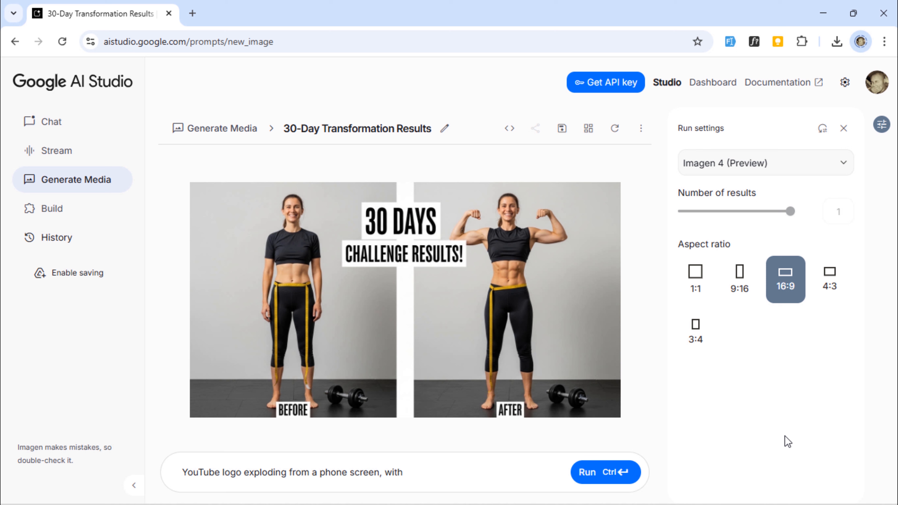
{"action": "type", "text": " subscribers counter s"}
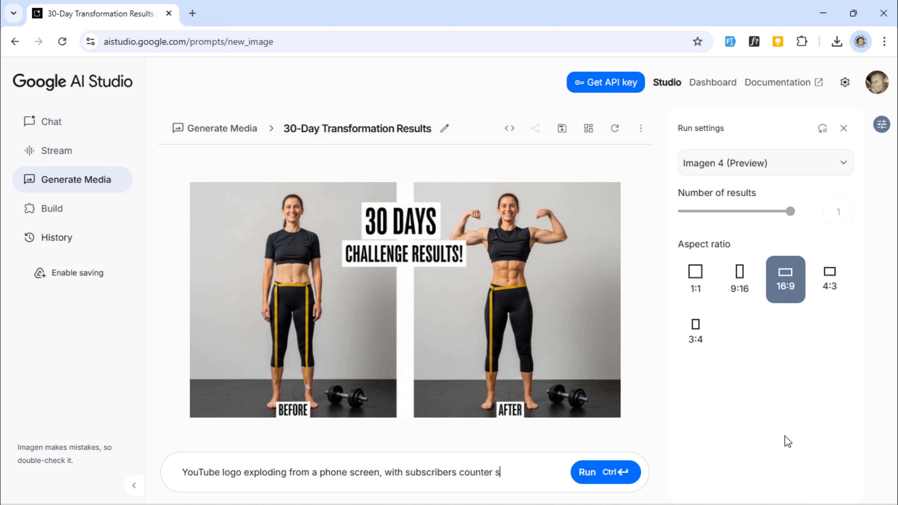
{"action": "type", "text": "kyrocketing, and "}
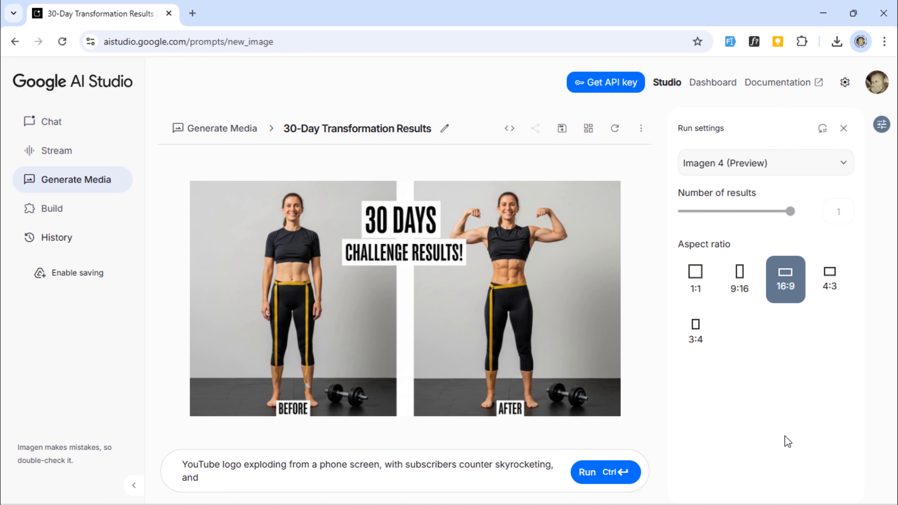
{"action": "type", "text": "text: \"How I Got "}
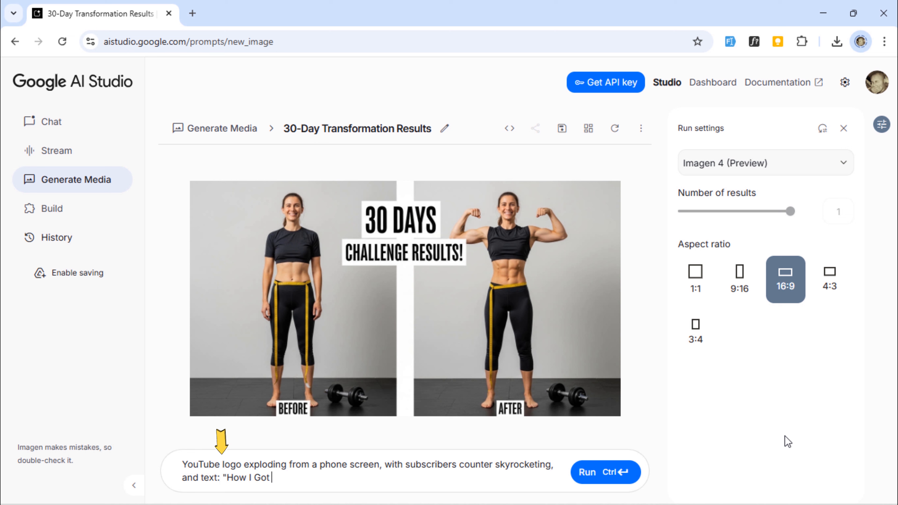
{"action": "type", "text": "10K Subs "}
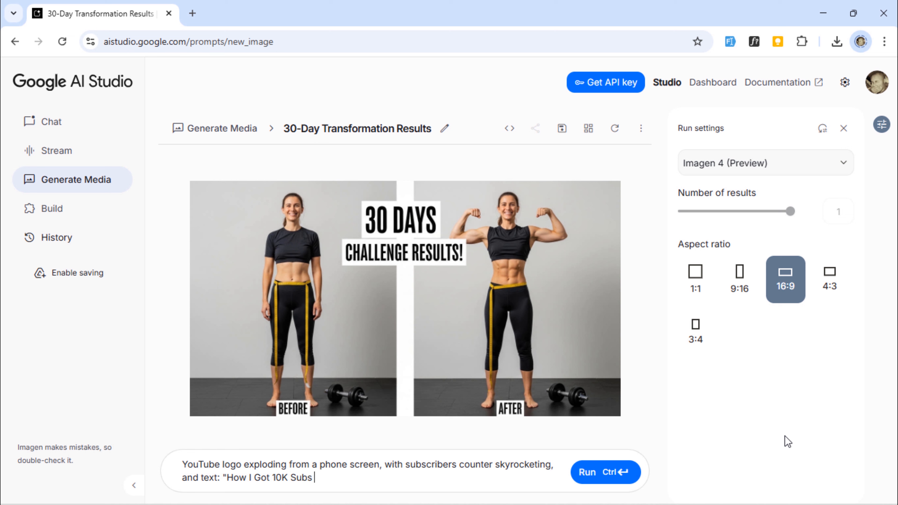
{"action": "type", "text": "Fast!\""}
{"action": "left_click", "coordinate": [601, 474]}
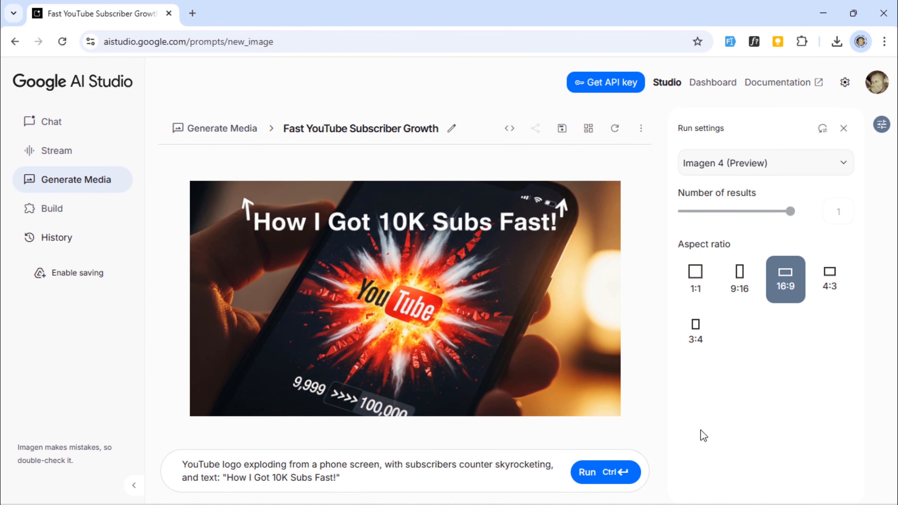
Step: Generate another version of the YouTube subscriber thumbnail, download it from its large view, and close the view
{"action": "left_click", "coordinate": [618, 475]}
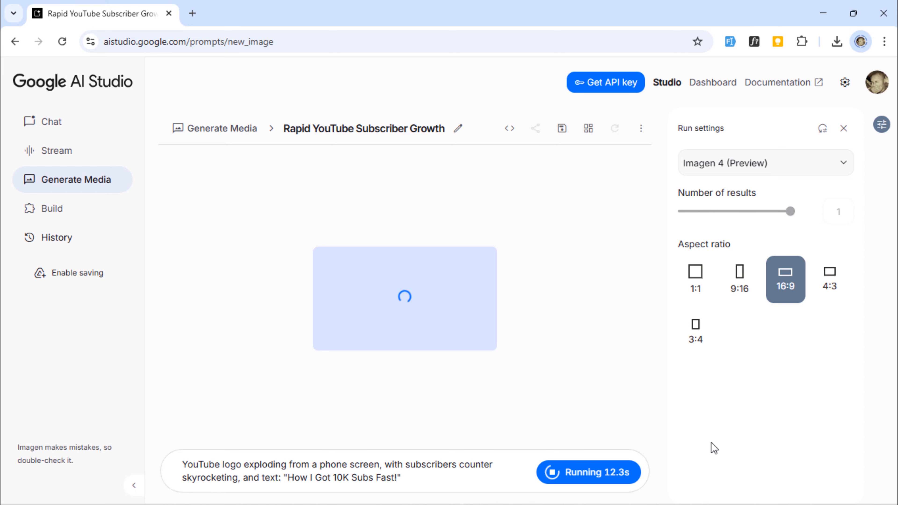
{"action": "mouse_move", "coordinate": [540, 303]}
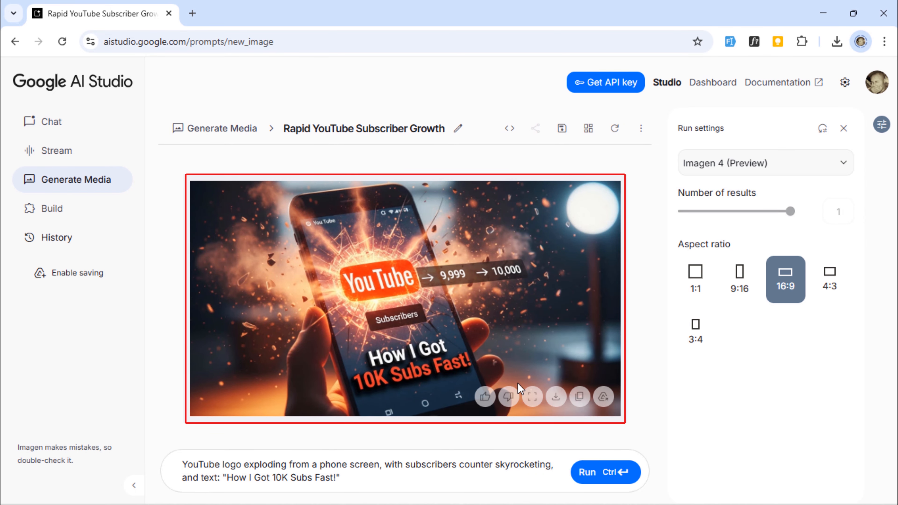
{"action": "left_click", "coordinate": [532, 396]}
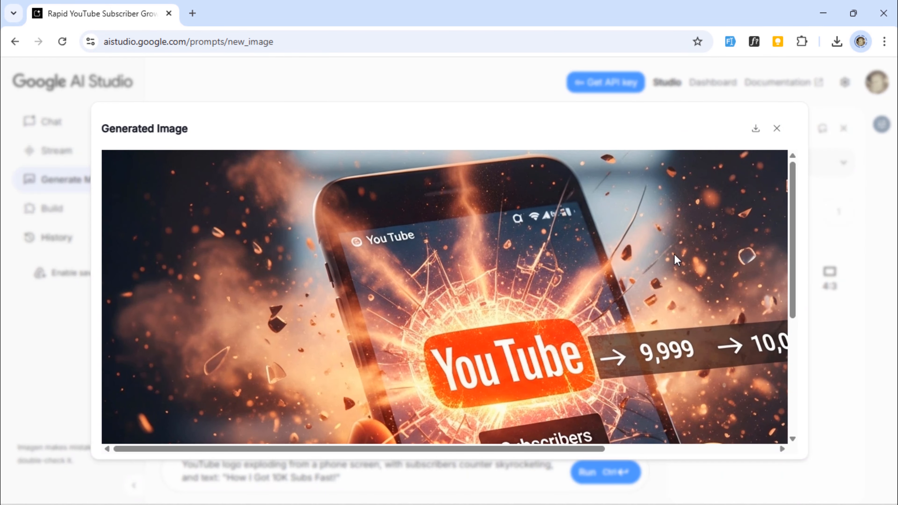
{"action": "left_click", "coordinate": [757, 129]}
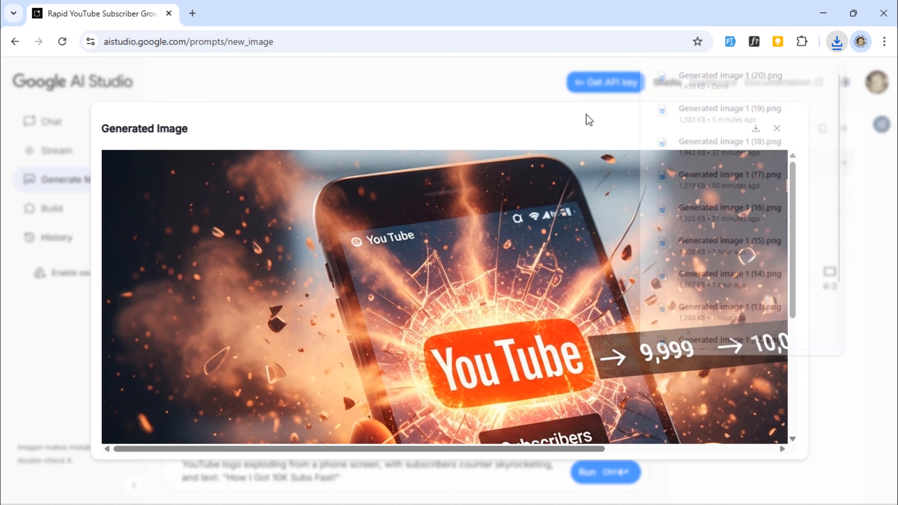
{"action": "left_click", "coordinate": [776, 131]}
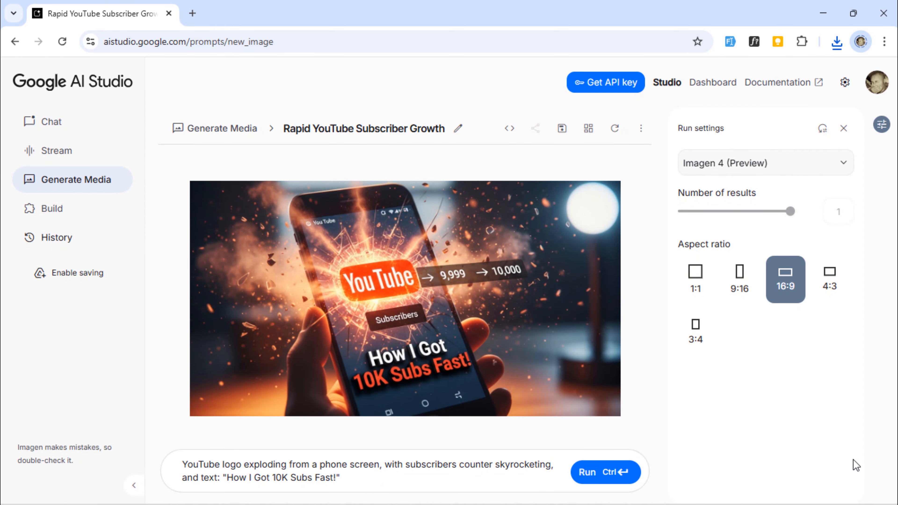
Step: Open "Generated image 1 (20)" from the Downloads folder, browse through the other downloaded thumbnails, and close the image viewer and folder
{"action": "left_click", "coordinate": [840, 50]}
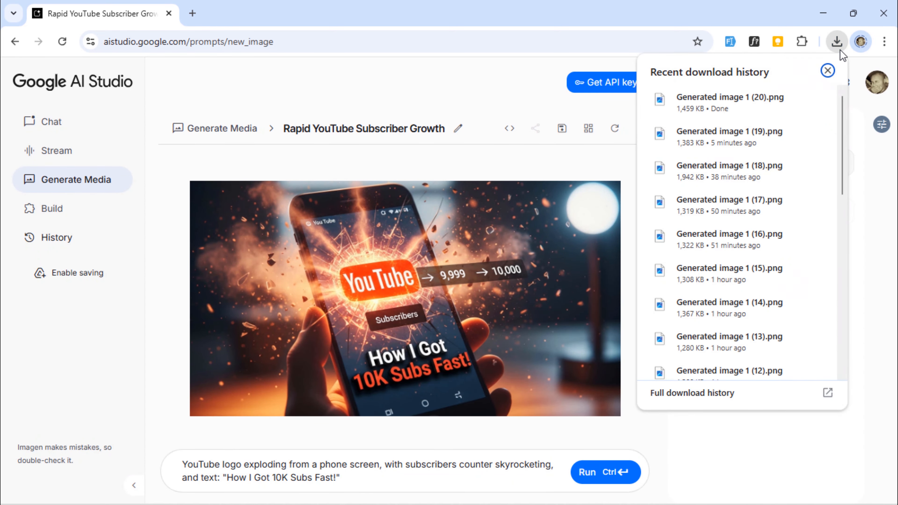
{"action": "left_click", "coordinate": [794, 99]}
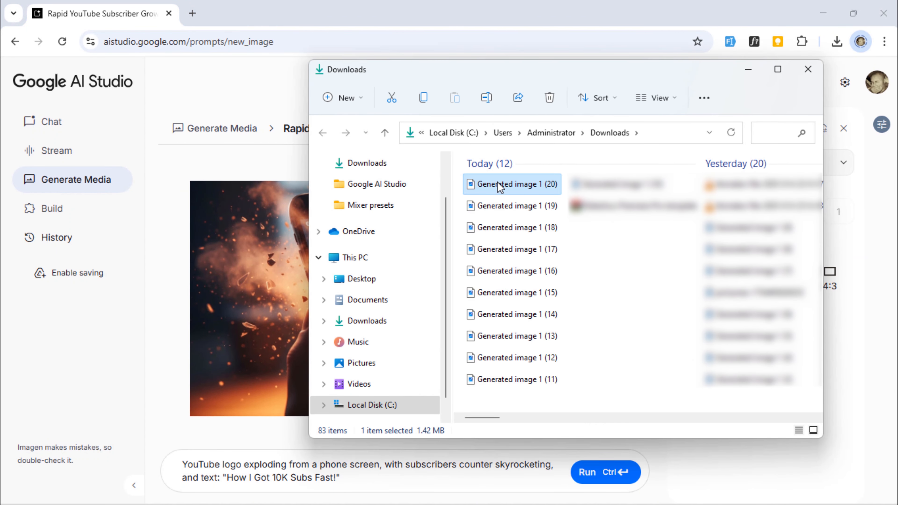
{"action": "double_click", "coordinate": [499, 187]}
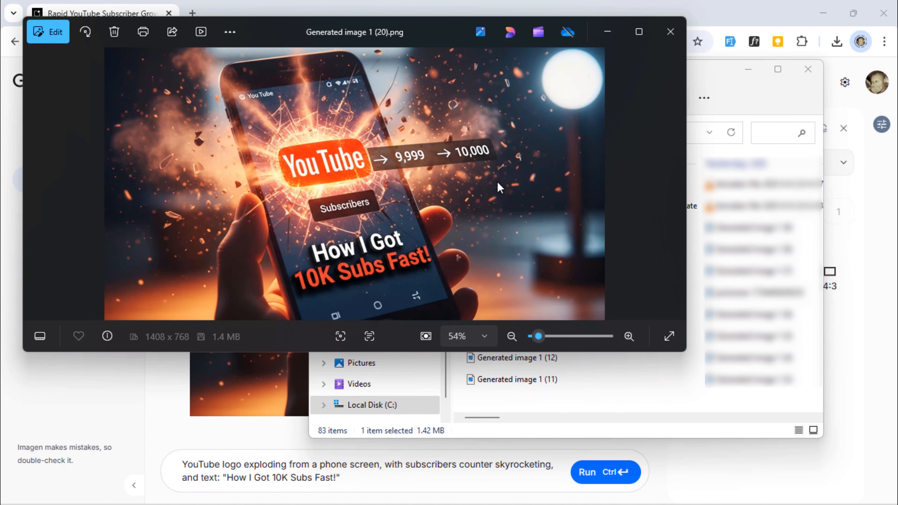
{"action": "left_click", "coordinate": [675, 184]}
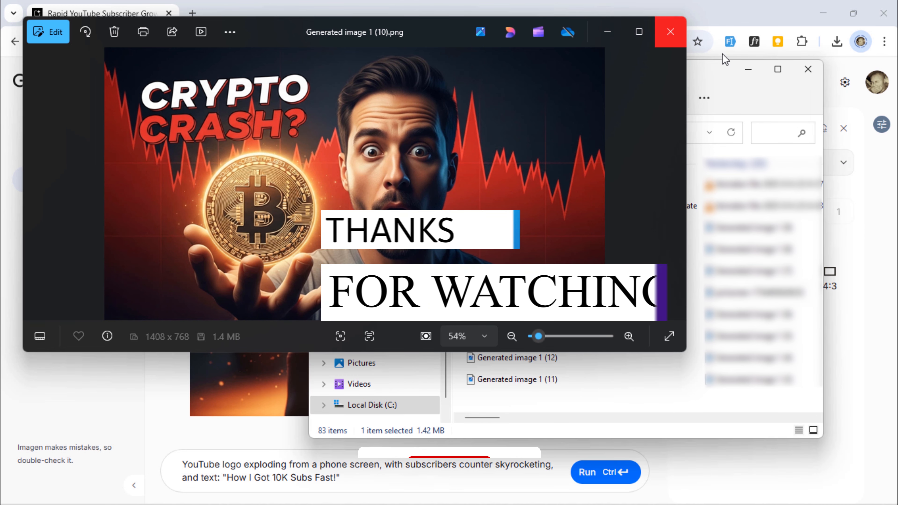
{"action": "left_click", "coordinate": [670, 31]}
{"action": "left_click", "coordinate": [808, 69]}
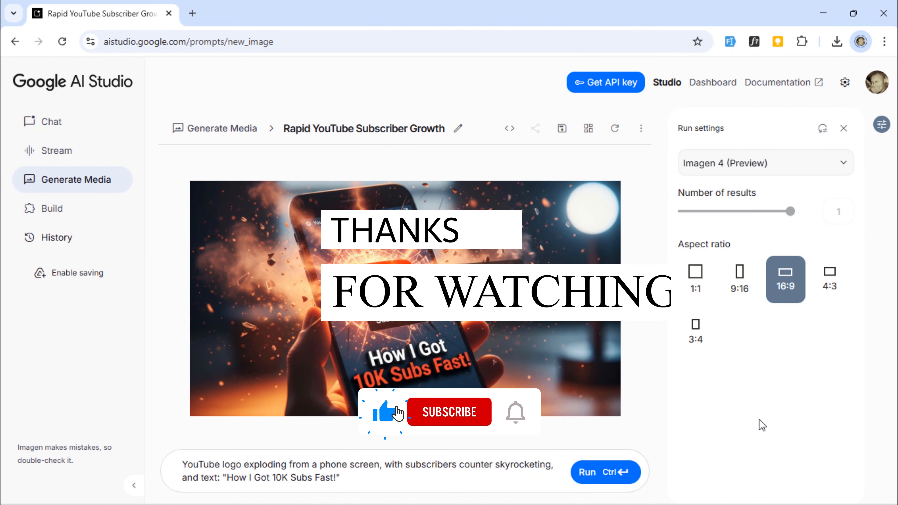